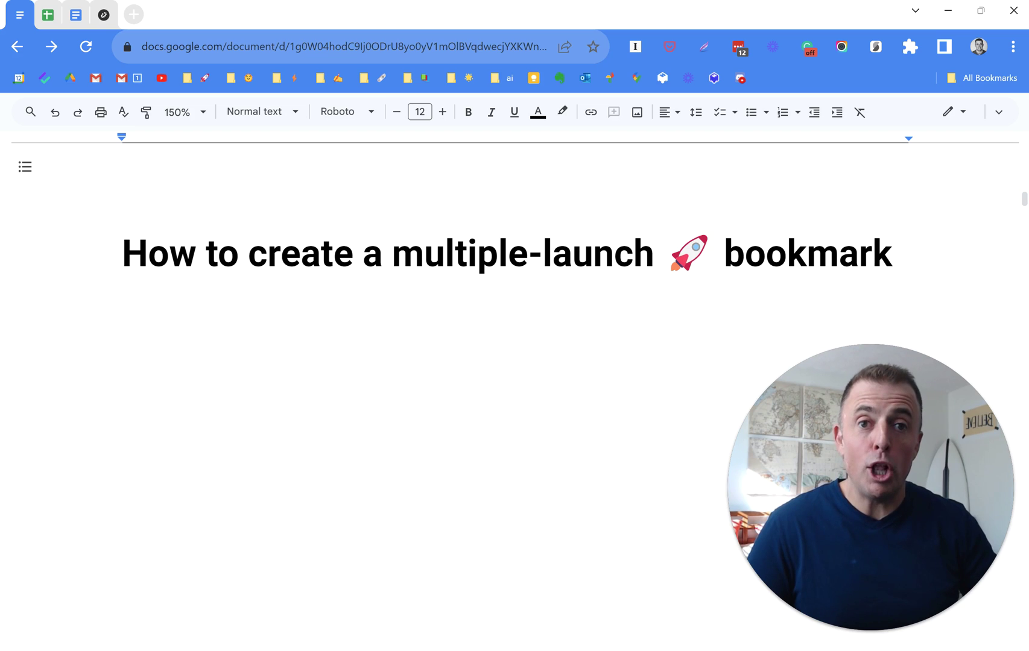
# - Redo the outline lines, from the bold question through the 'How do you use it?' launch steps
pyautogui.hotkey('ctrl', 'z')
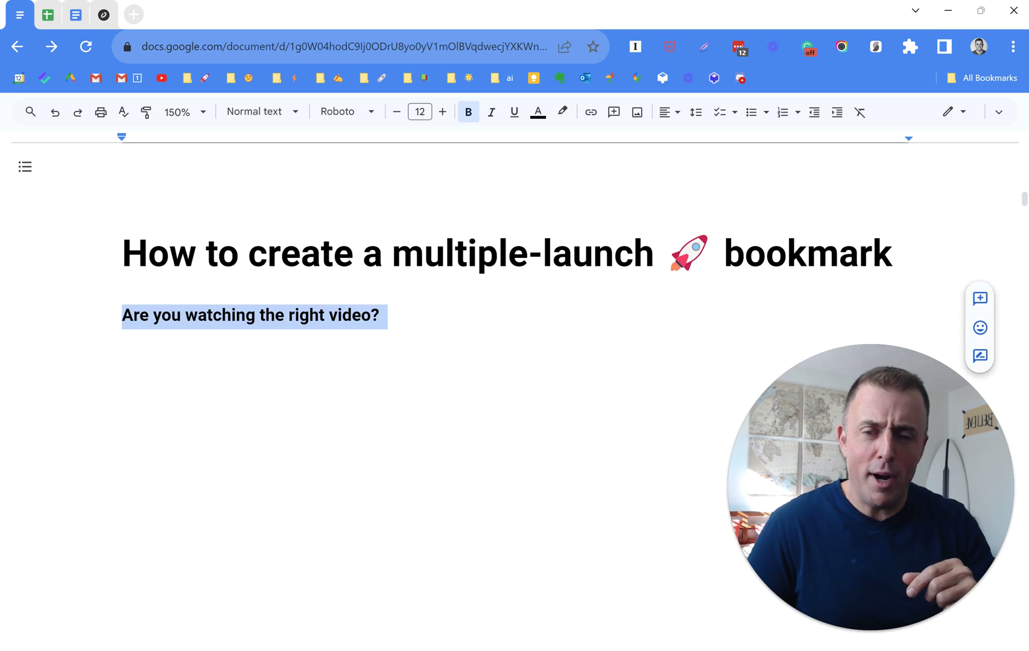
pyautogui.hotkey('ctrl', 'y')
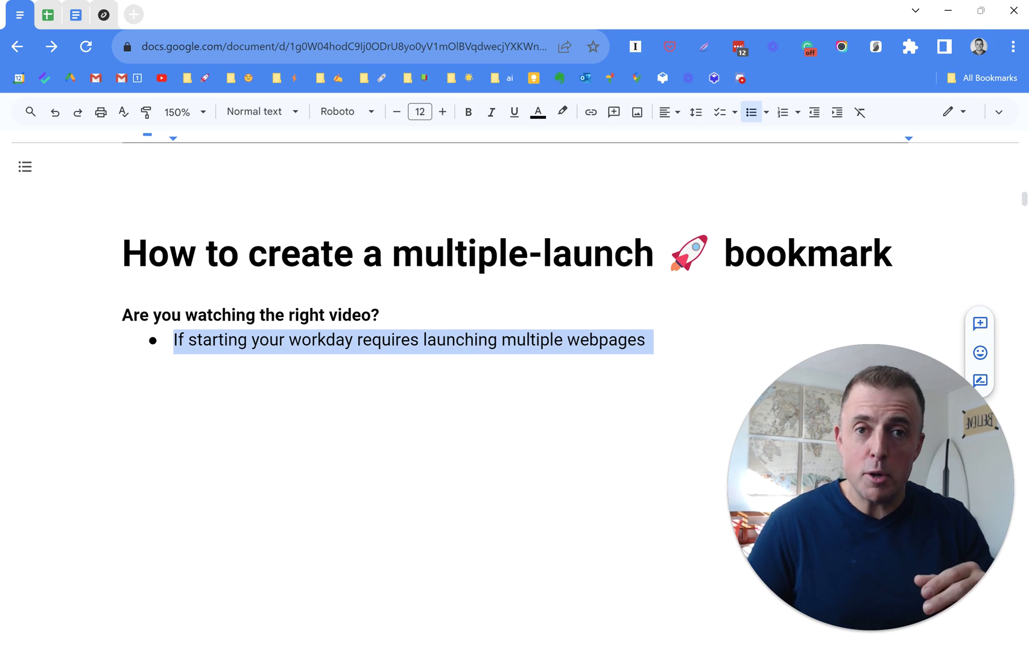
pyautogui.hotkey('ctrl', 'y')
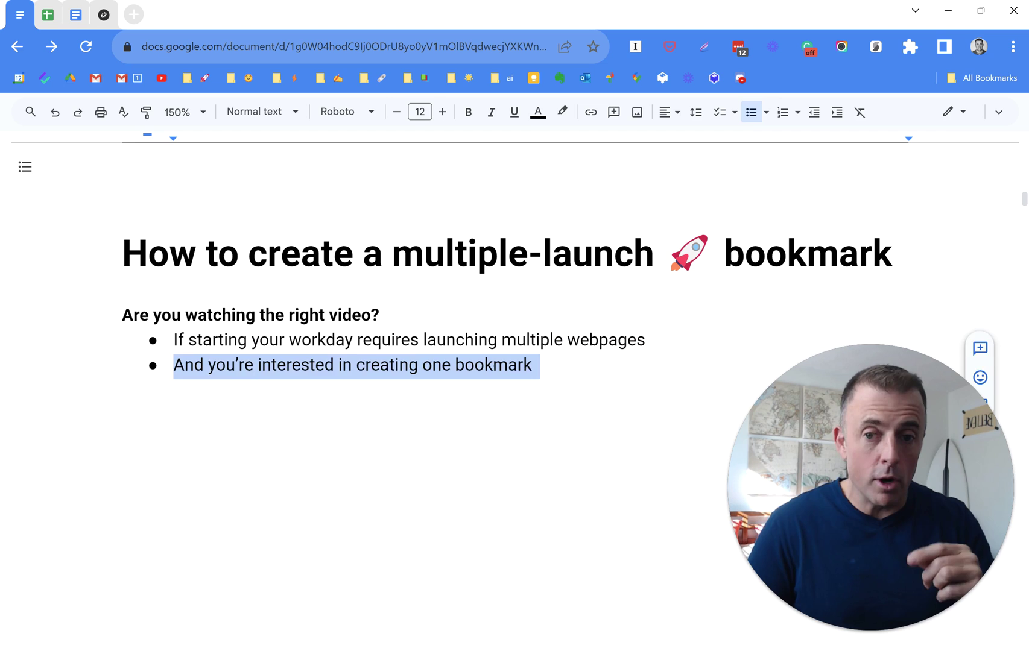
pyautogui.hotkey('ctrl', 'y')
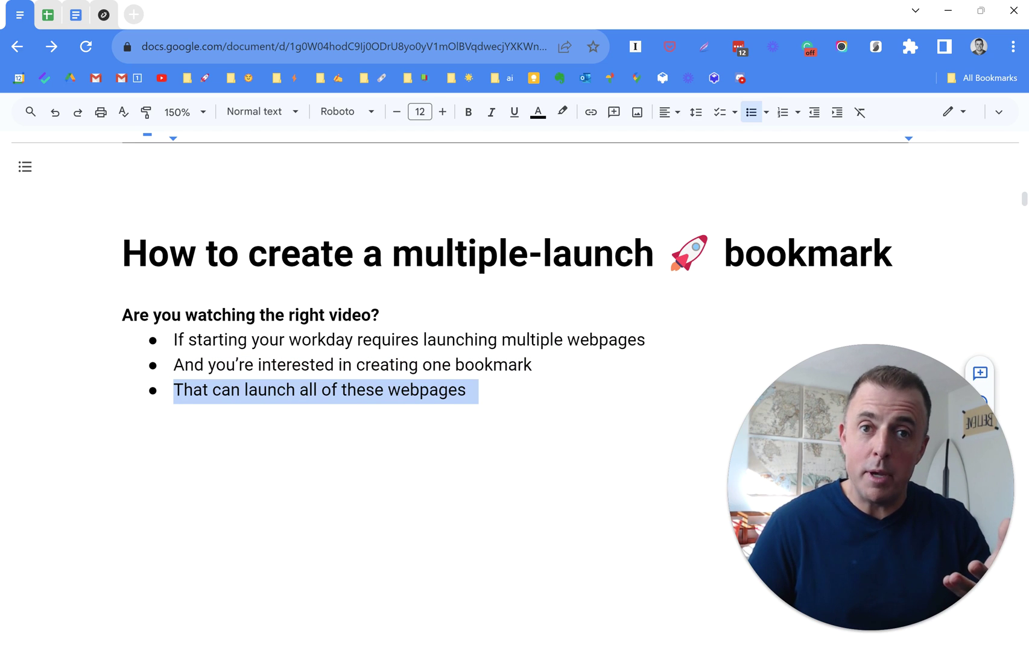
pyautogui.hotkey('ctrl', 'y')
pyautogui.hotkey('ctrl', 'y')
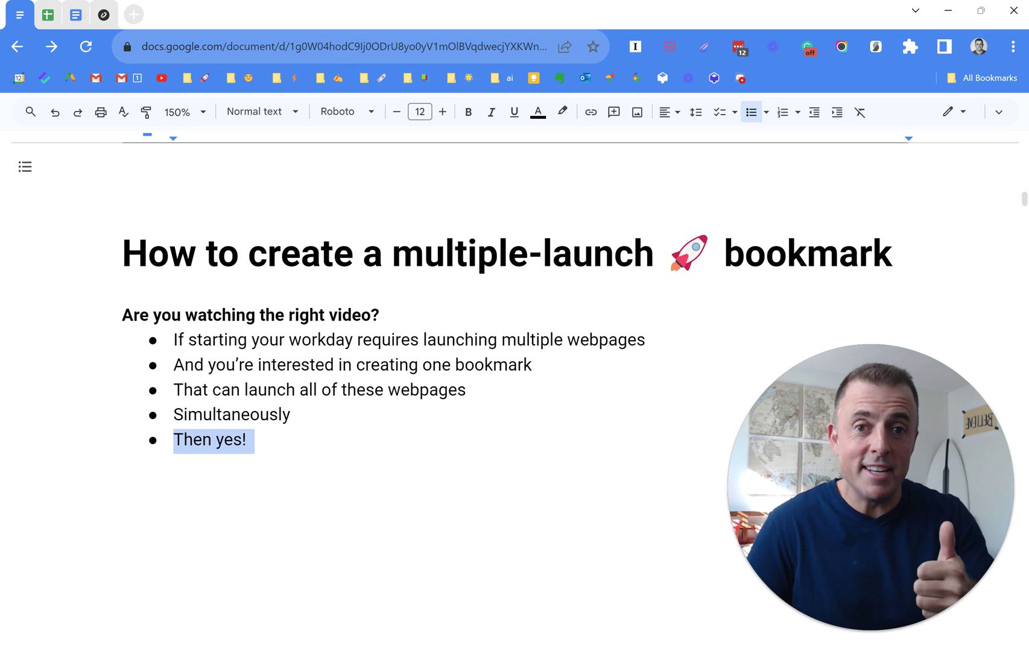
pyautogui.hotkey('ctrl', 'y')
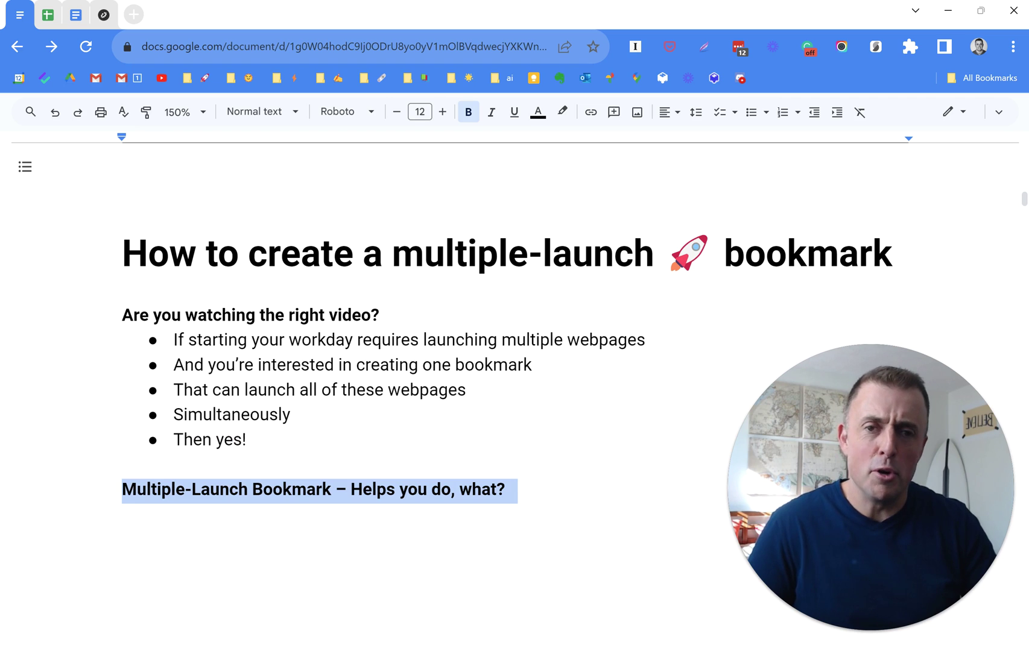
pyautogui.hotkey('ctrl', 'y')
pyautogui.hotkey('ctrl', 'y')
pyautogui.hotkey('ctrl', 'y')
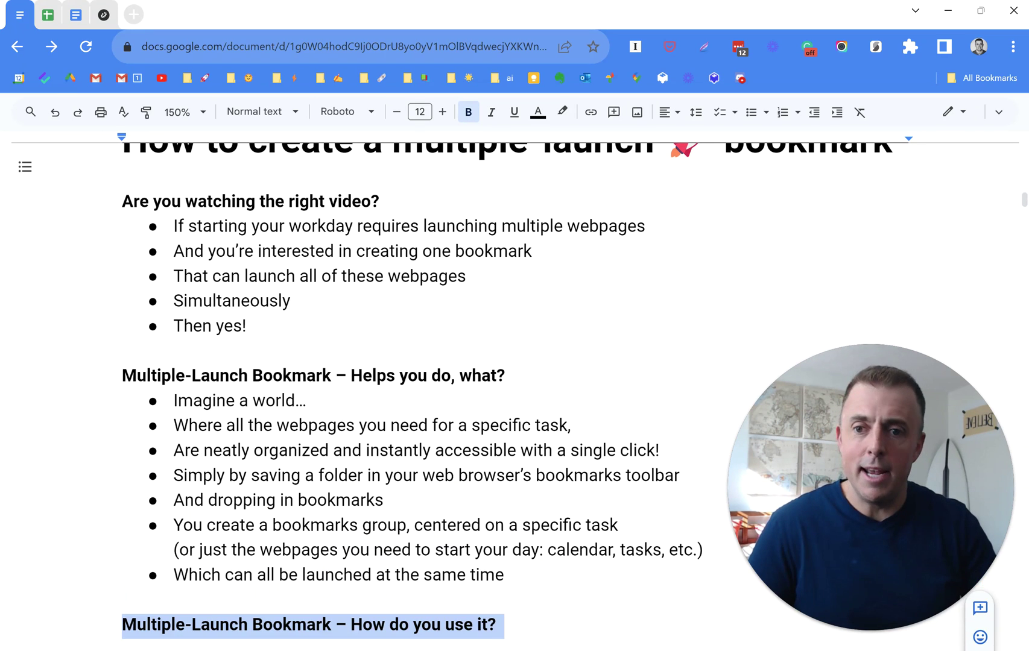
pyautogui.hotkey('ctrl', 'y')
pyautogui.hotkey('ctrl', 'y')
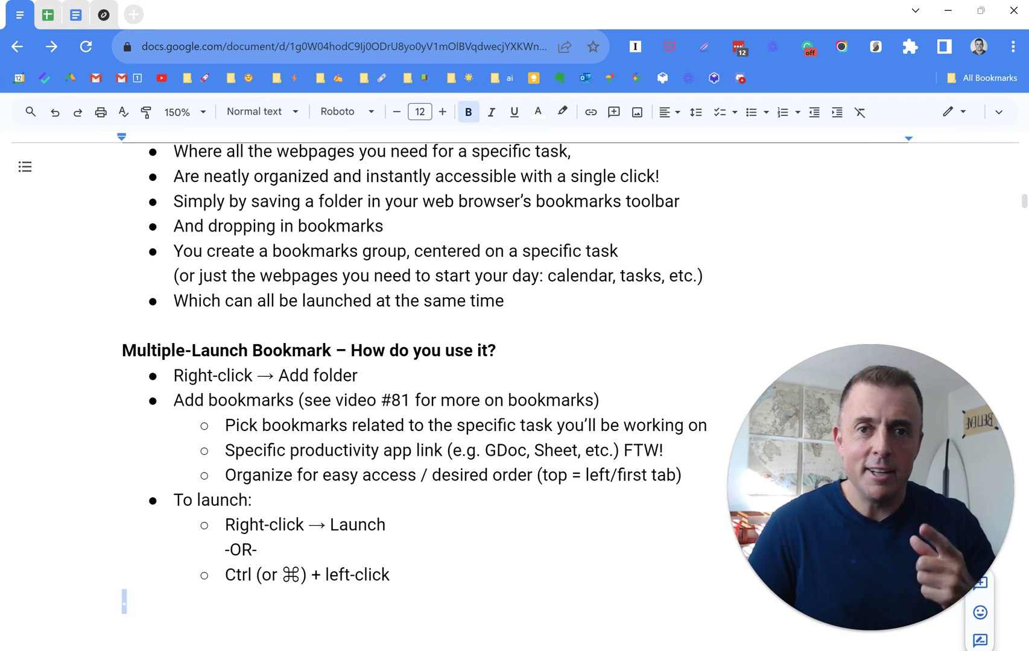
pyautogui.hotkey('ctrl', 'y')
pyautogui.hotkey('ctrl', 'y')
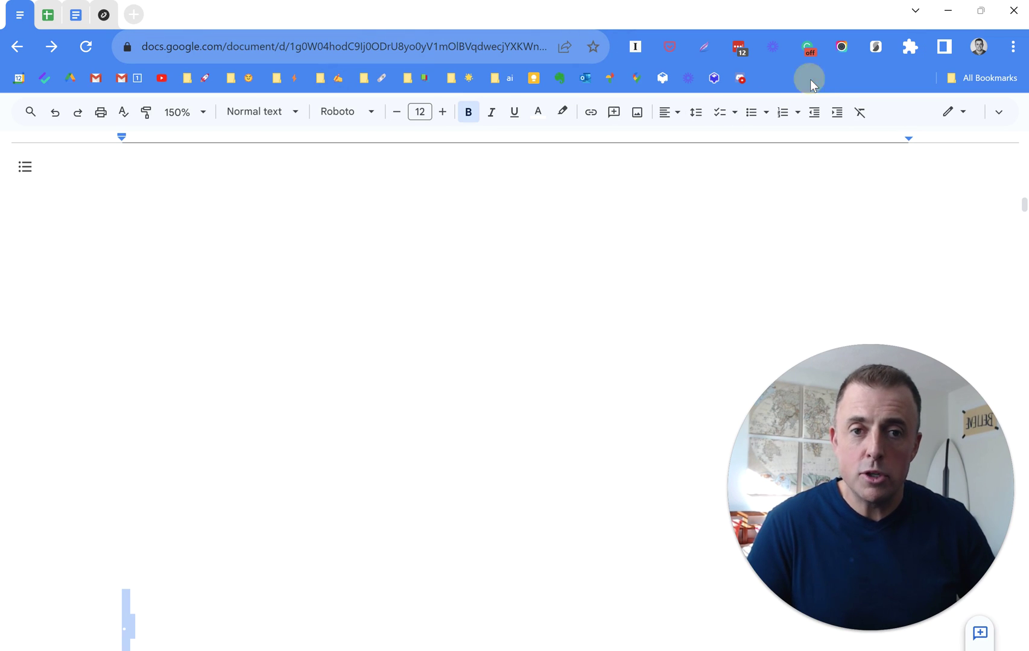
# - Preview several emoji bookmark folders, ending on the sun-face folder with Calendar, Tasks, Drive and Gmail
pyautogui.click(195, 79)
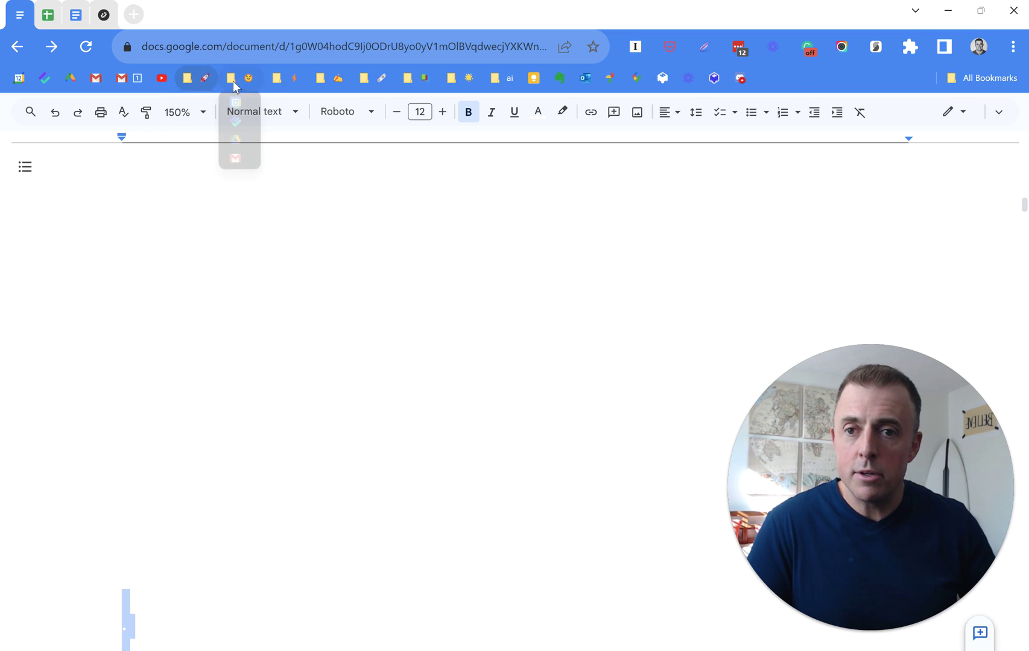
pyautogui.click(234, 82)
pyautogui.click(279, 81)
pyautogui.click(321, 79)
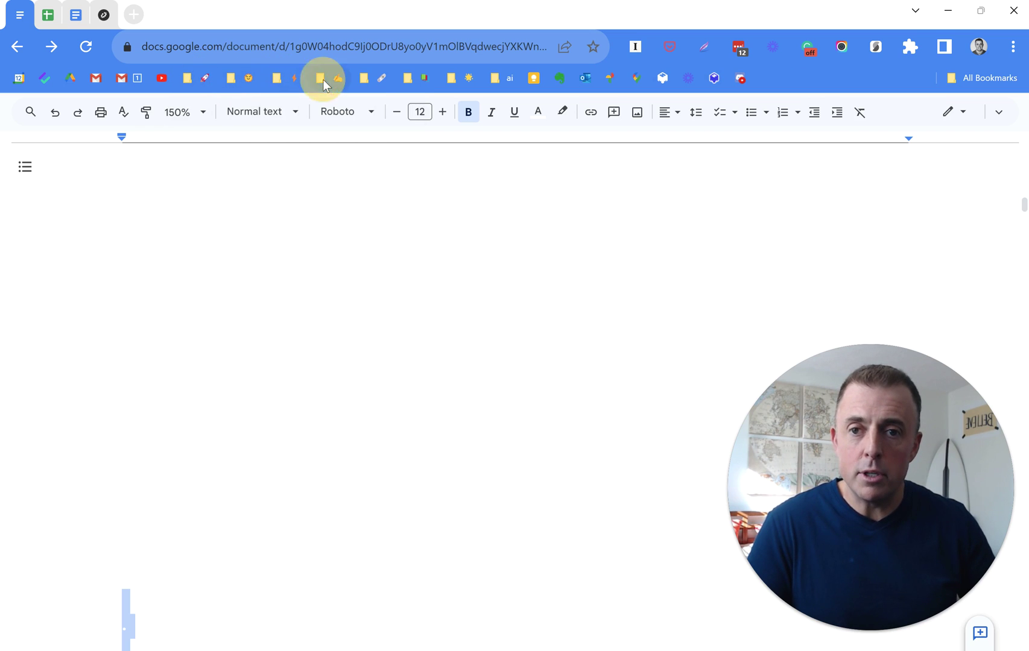
pyautogui.click(381, 79)
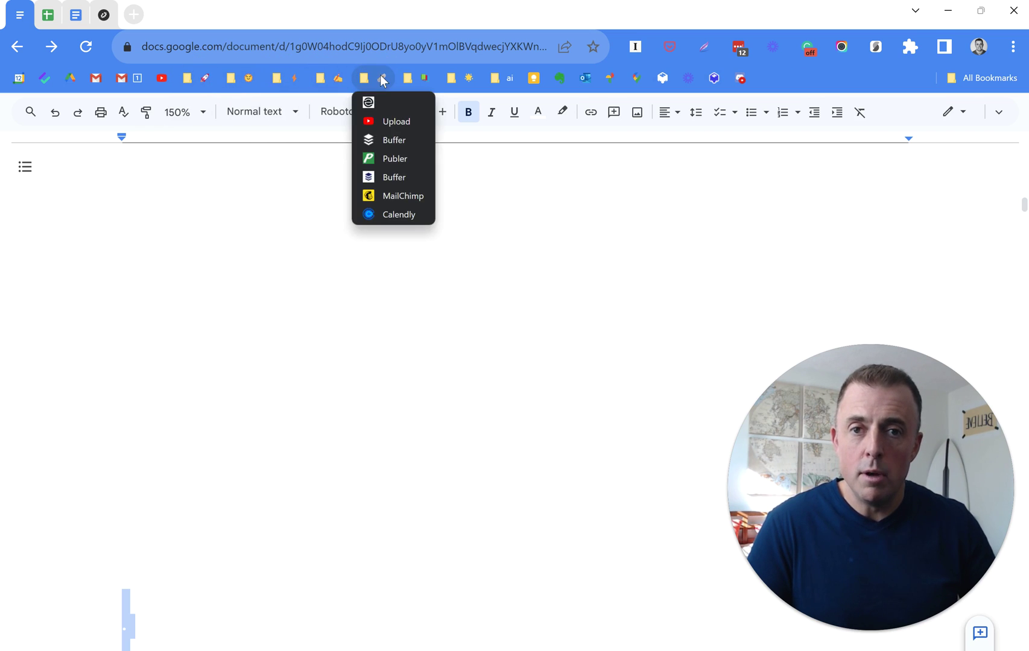
pyautogui.click(201, 79)
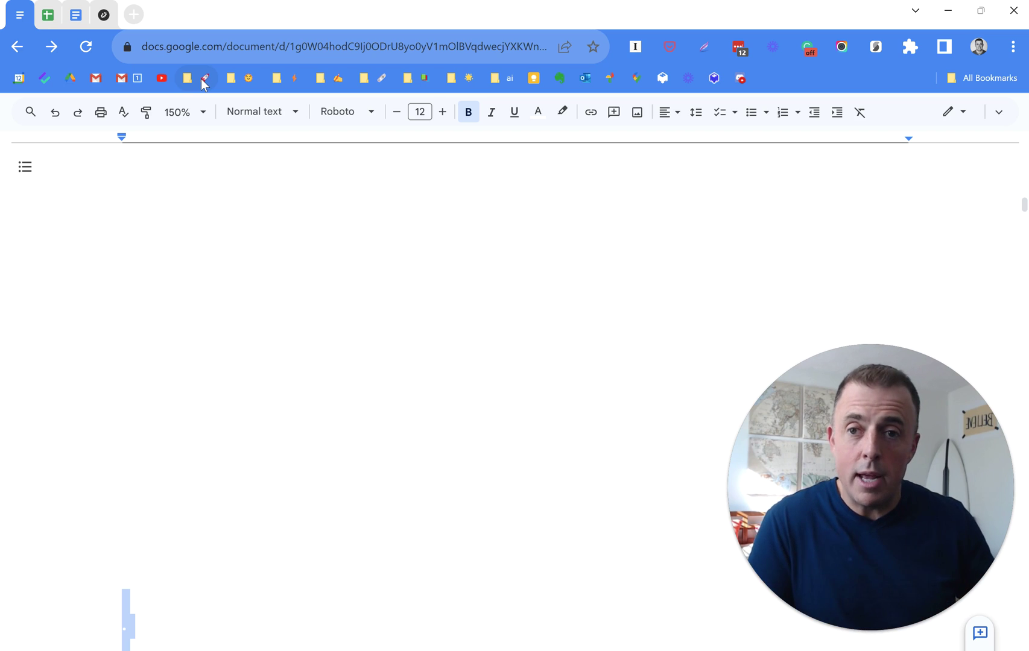
pyautogui.click(203, 82)
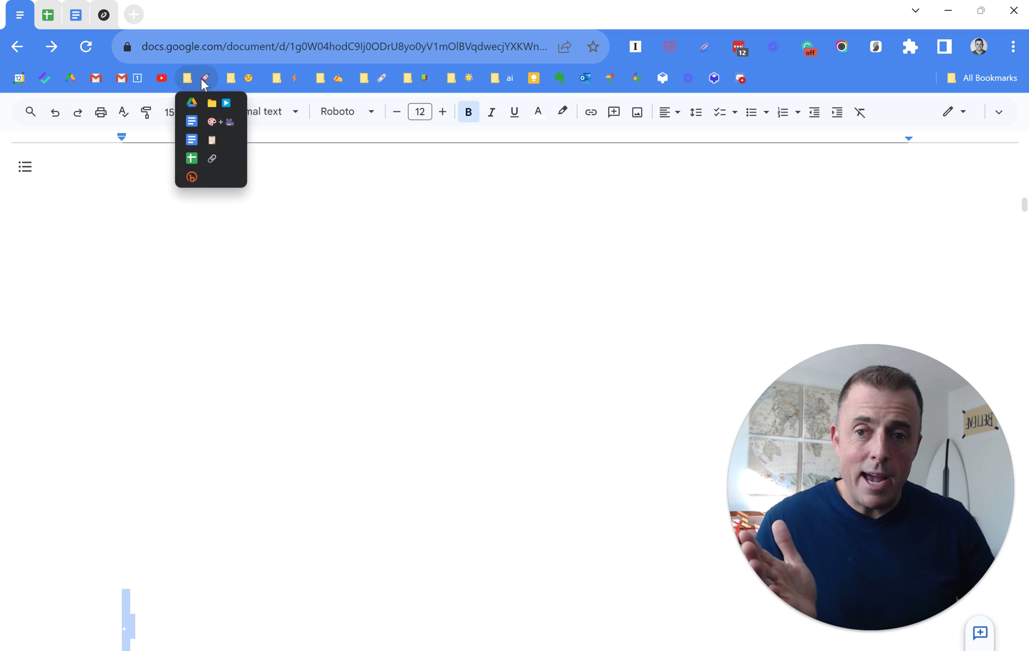
pyautogui.moveTo(235, 83)
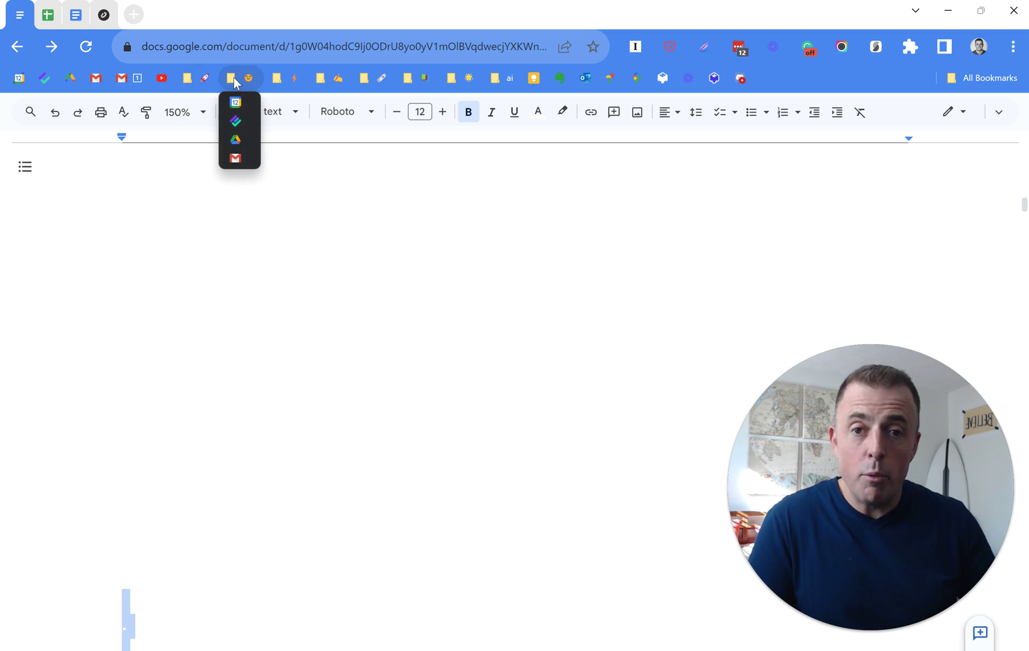
# - Open all four sun-face bookmarks (Calendar, GQueues, Drive, Gmail) at once, review each, then close them
pyautogui.rightClick(235, 82)
pyautogui.click(279, 89)
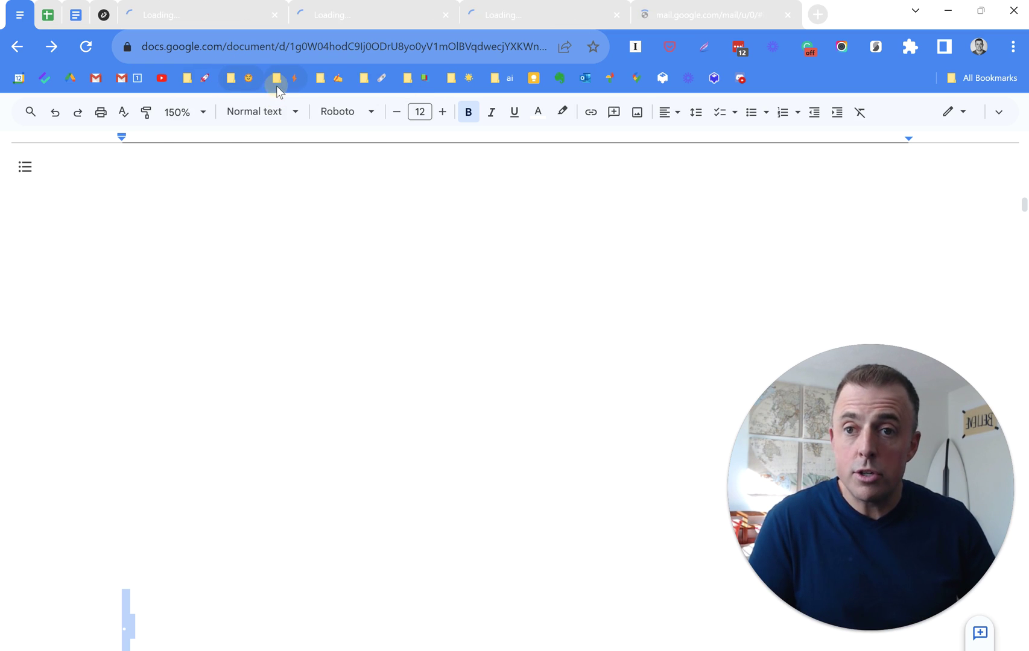
pyautogui.click(181, 7)
pyautogui.click(359, 15)
pyautogui.click(524, 20)
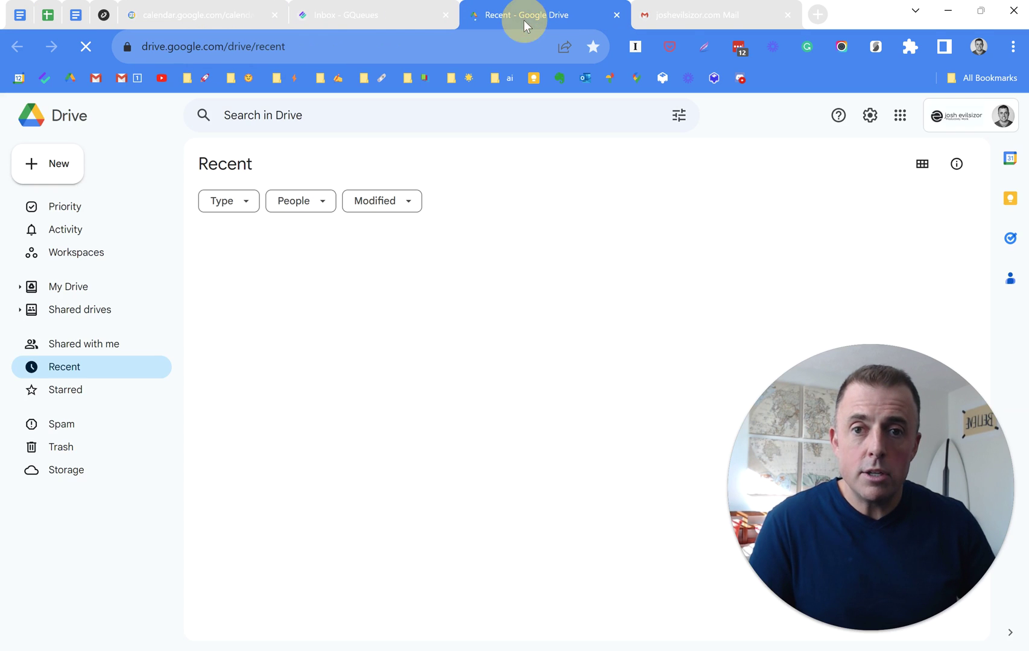
pyautogui.click(693, 18)
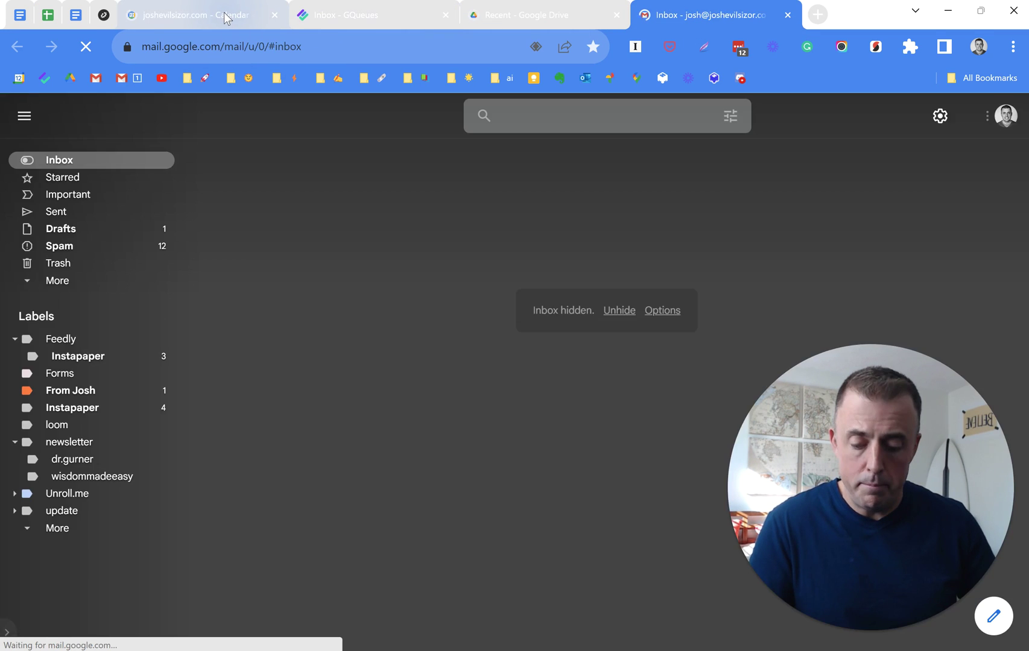
pyautogui.click(223, 12)
pyautogui.hotkey('ctrl', 'w')
pyautogui.hotkey('ctrl', 'w')
pyautogui.hotkey('ctrl', 'w')
pyautogui.hotkey('ctrl', 'w')
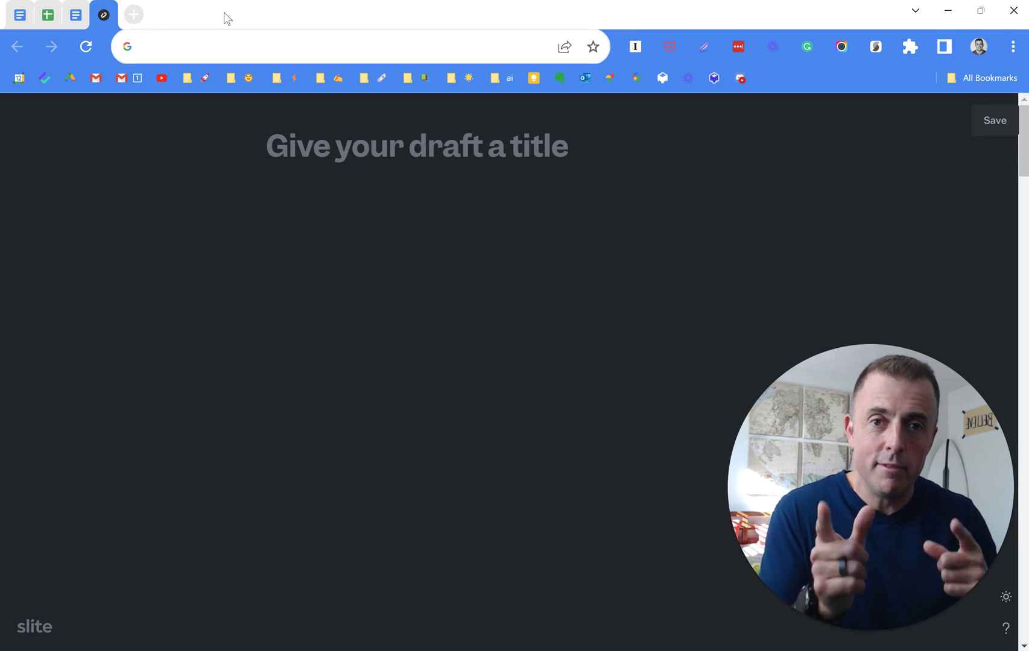
# - Start adding a new folder to the bookmarks bar, keeping the default 'New folder' name for now
pyautogui.rightClick(813, 87)
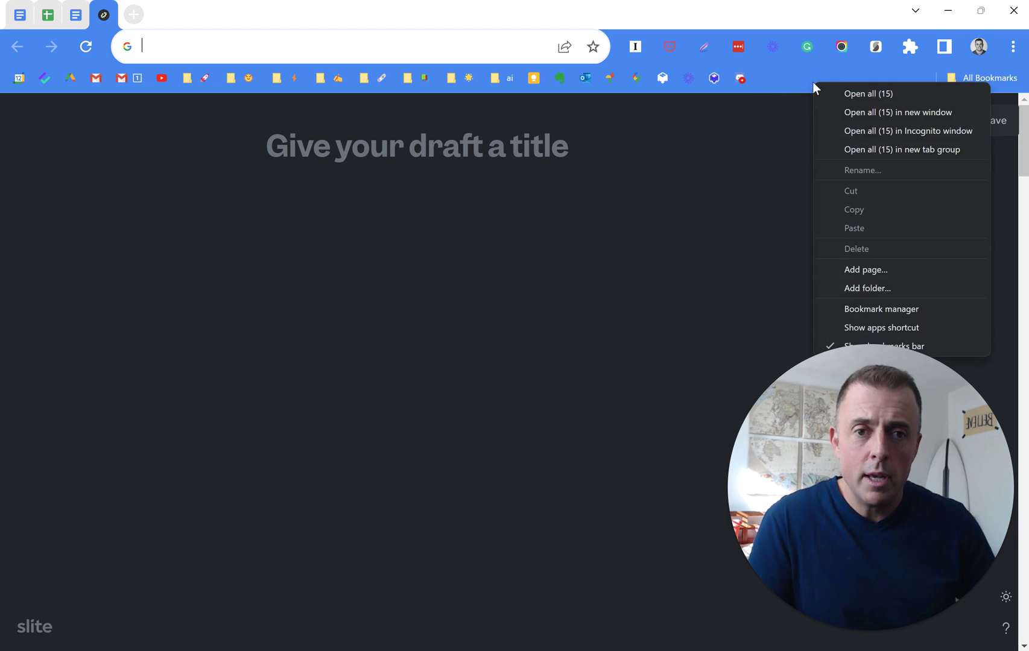
pyautogui.click(895, 287)
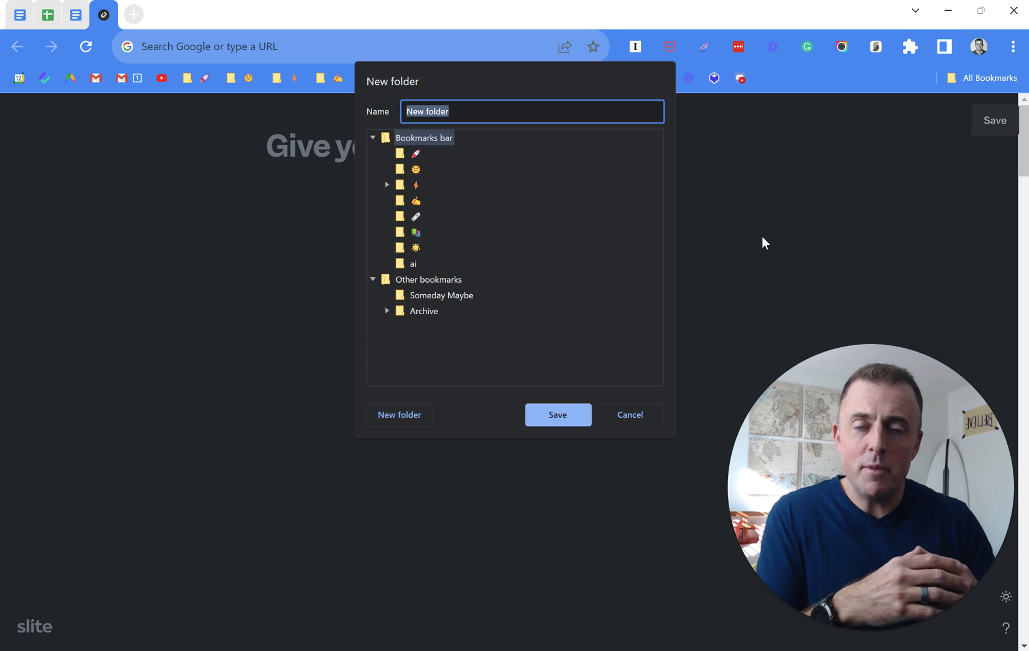
# - Name the new folder with the memo emoji, found by searching 'write' in the emoji panel
pyautogui.press('super+period')
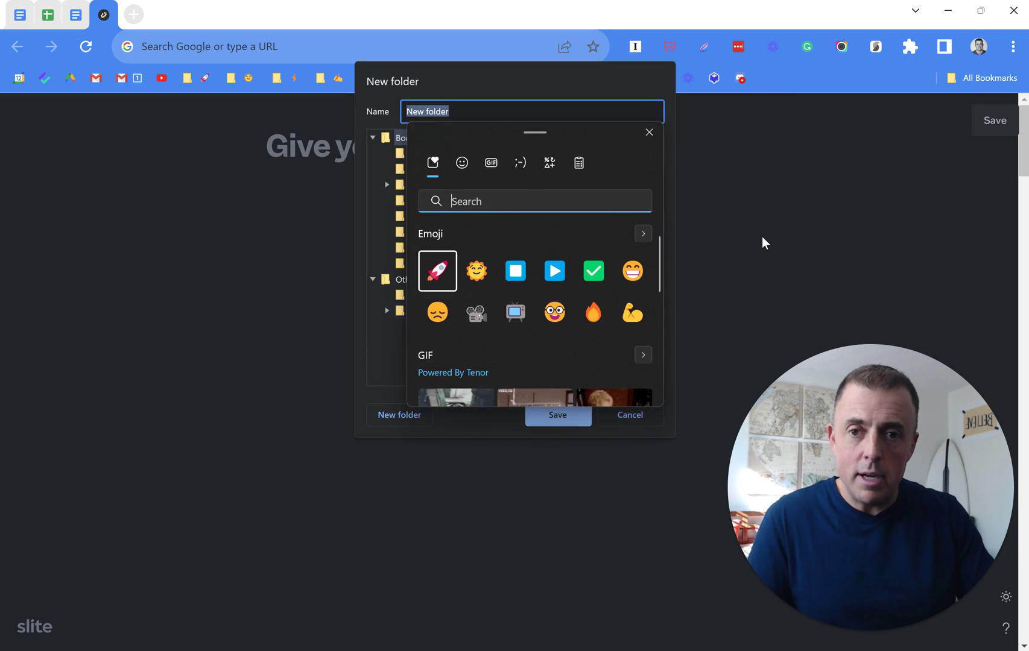
pyautogui.write('write')
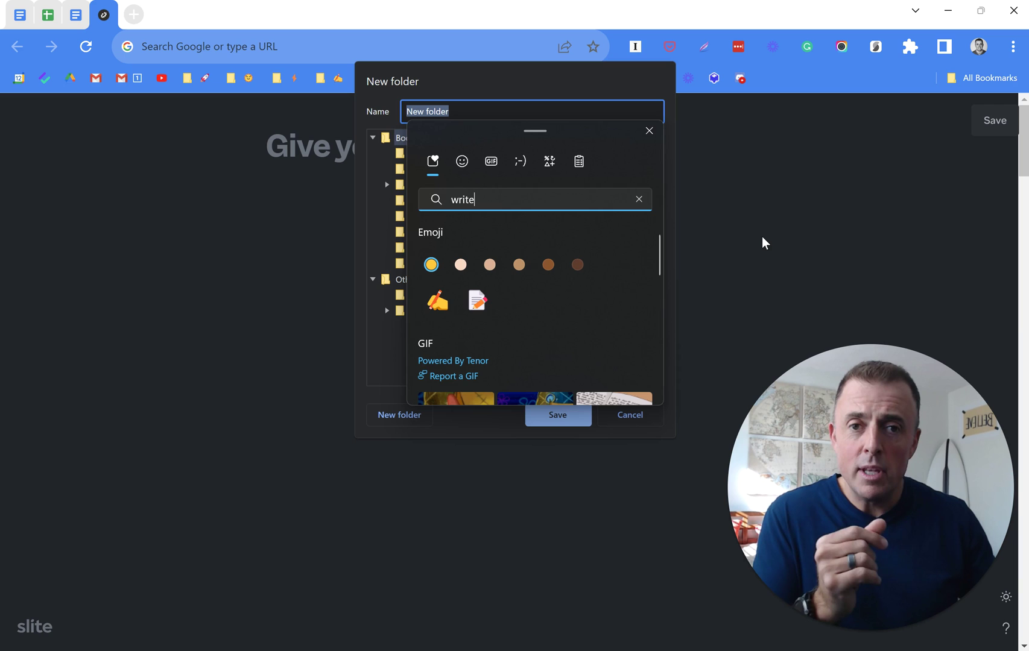
pyautogui.click(478, 301)
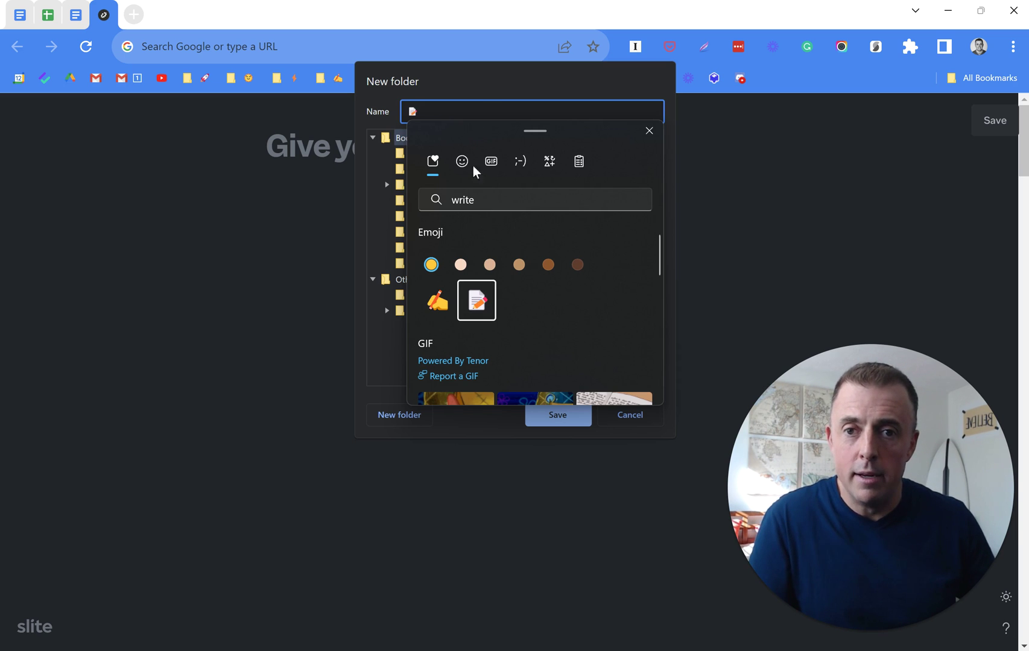
pyautogui.click(477, 85)
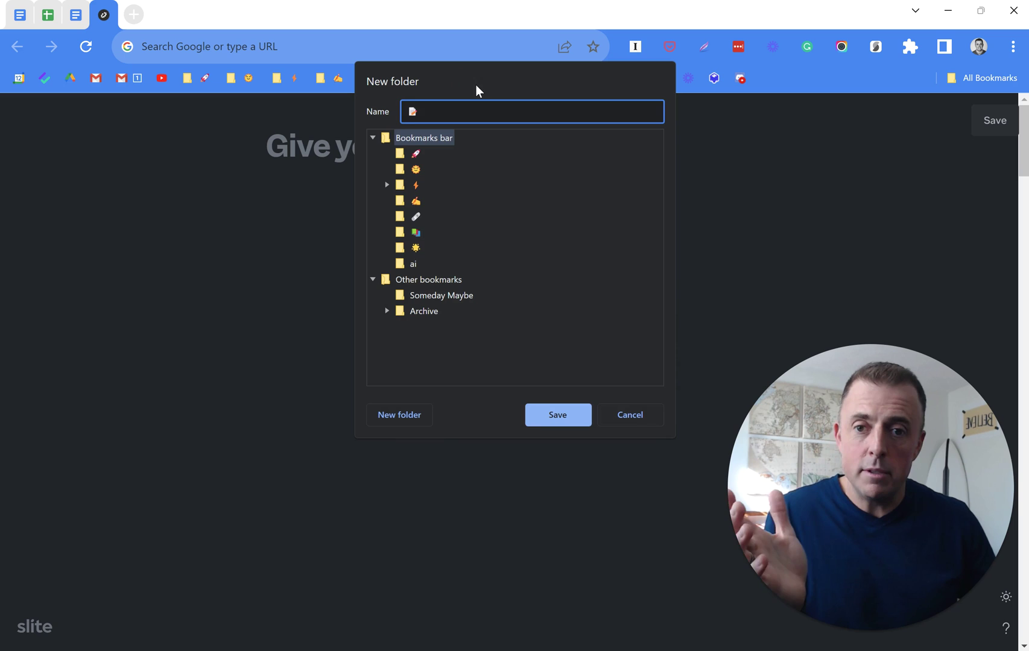
# - Save the memo-emoji folder and drag it near the front of the bookmarks bar
pyautogui.click(545, 415)
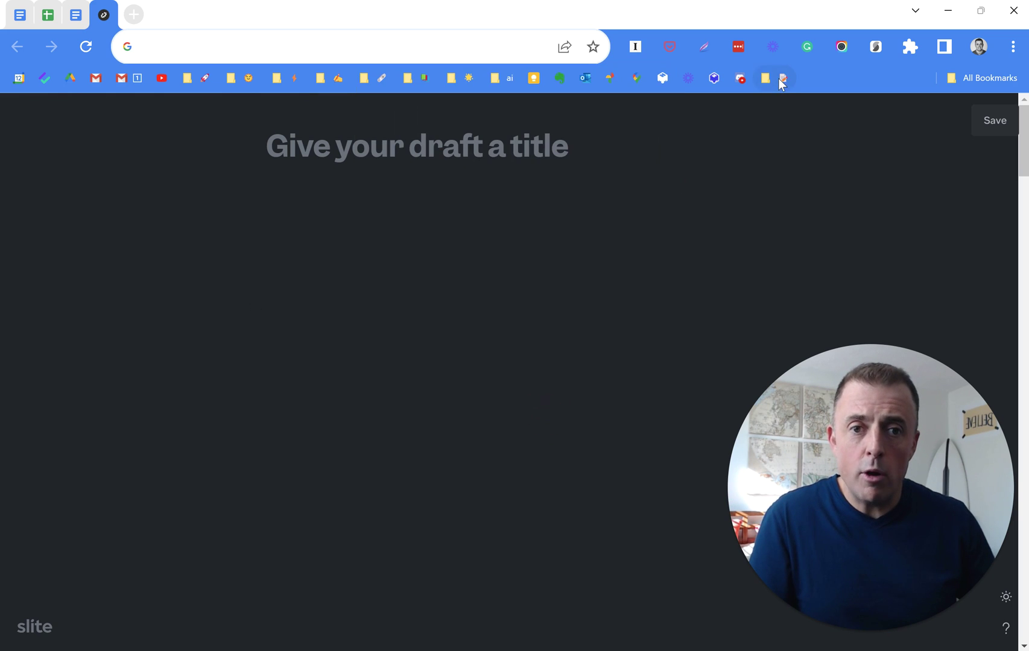
pyautogui.moveTo(780, 82); pyautogui.dragTo(175, 79)
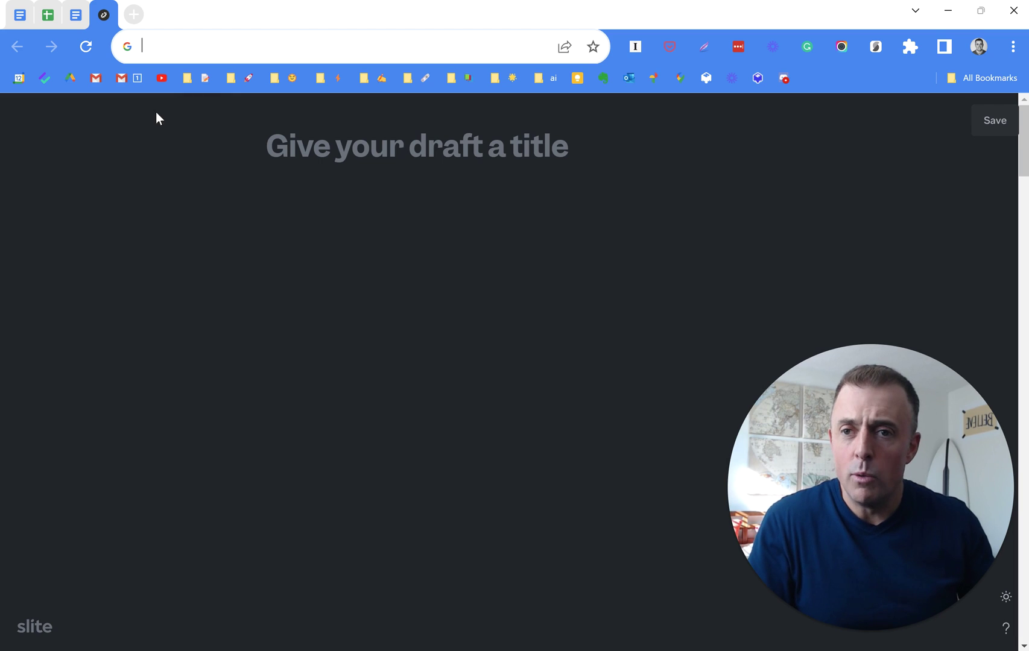
# - Bookmark the Blog Post Ideas sheet and the blog-writing Doc into the memo-emoji folder, then verify both
pyautogui.click(51, 23)
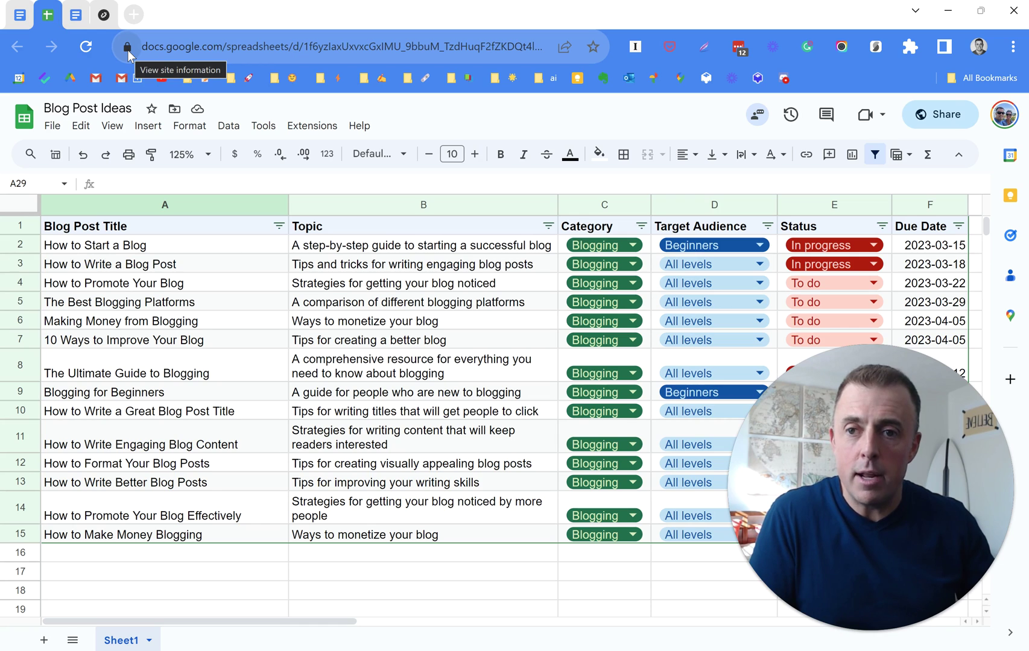
pyautogui.moveTo(128, 49); pyautogui.dragTo(200, 77)
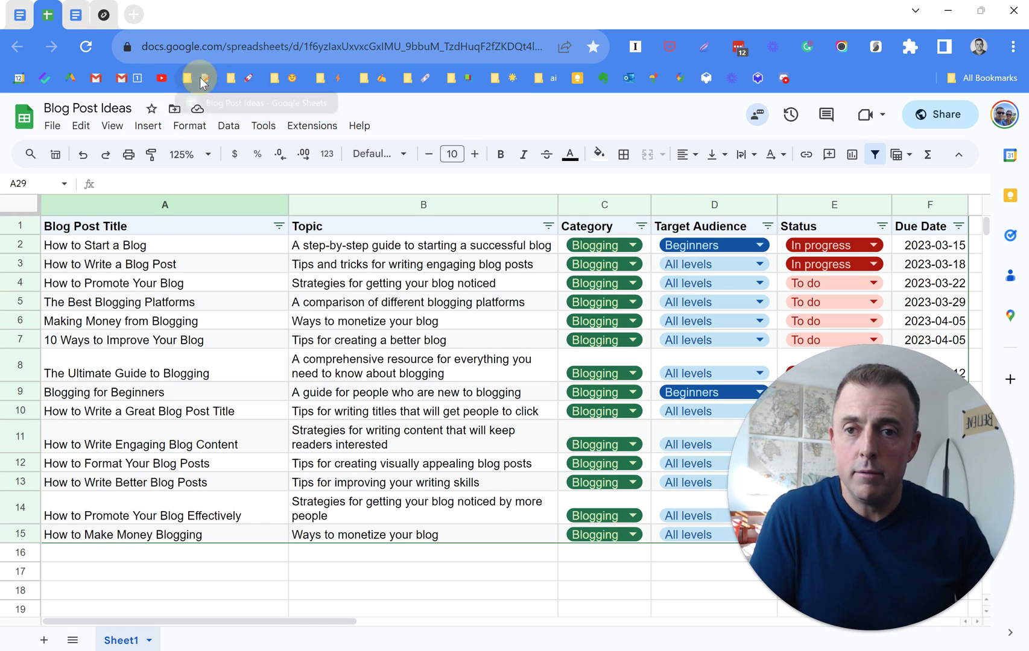
pyautogui.click(76, 19)
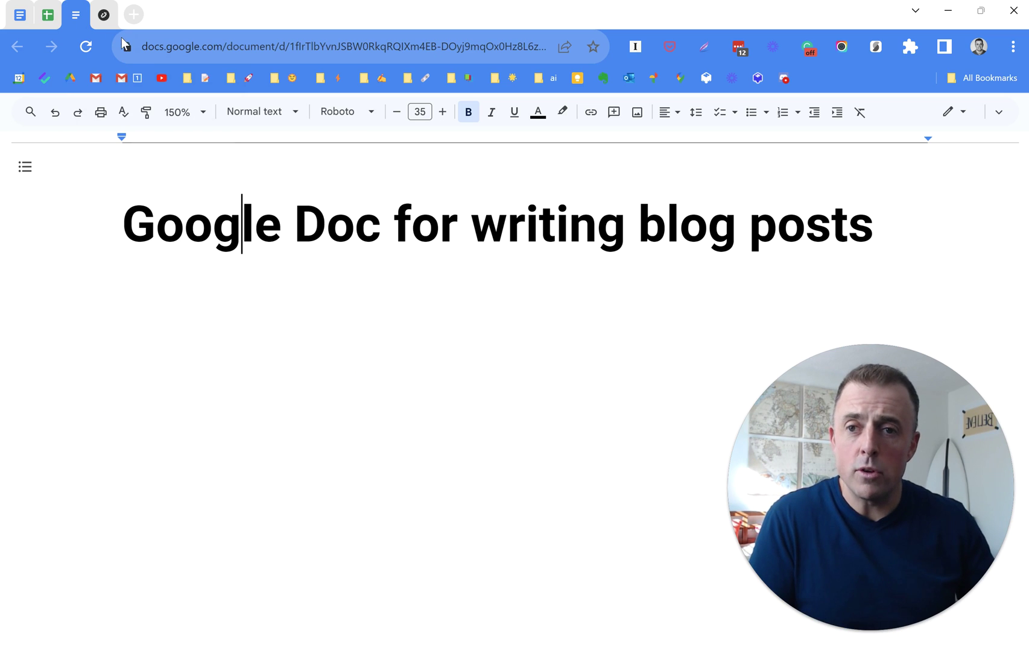
pyautogui.moveTo(129, 48); pyautogui.dragTo(205, 77)
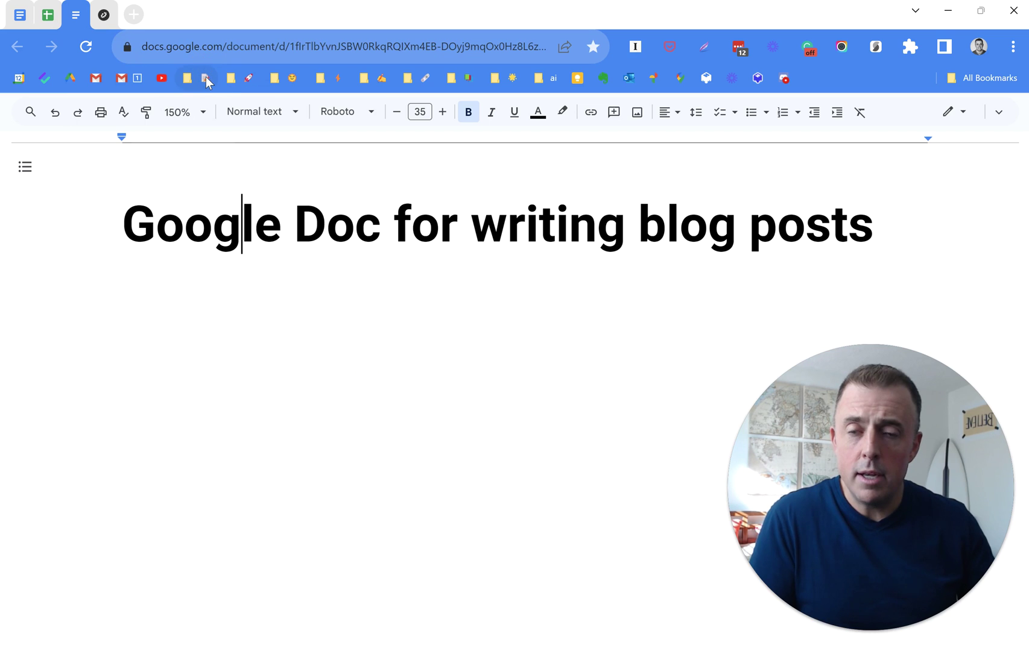
pyautogui.click(206, 76)
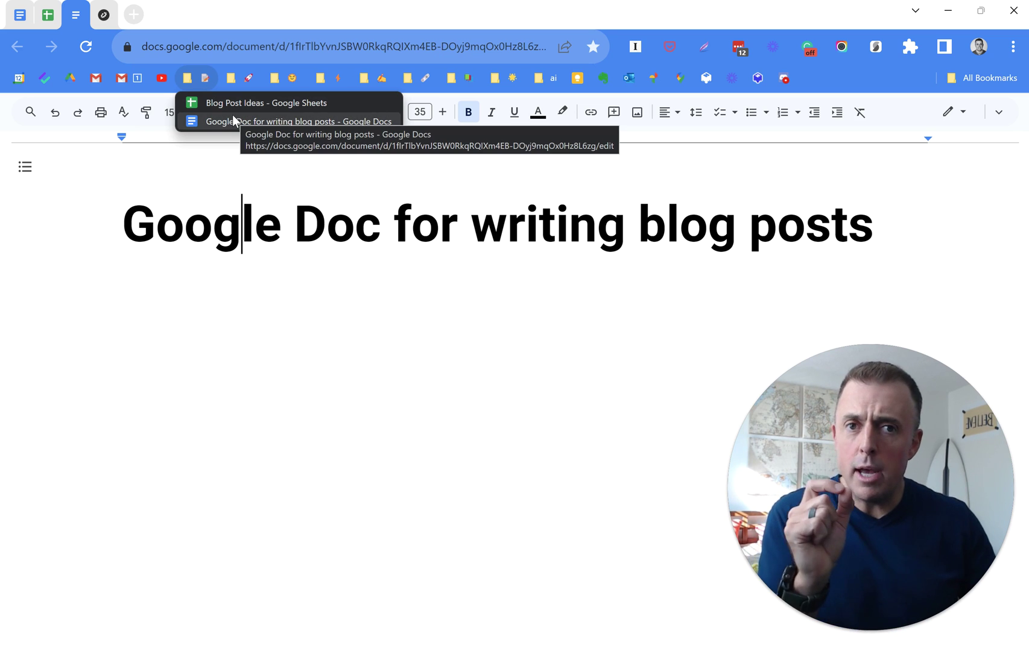
# - Open both memo-folder bookmarks with Open all (2), review the two tabs, then close them
pyautogui.moveTo(231, 78)
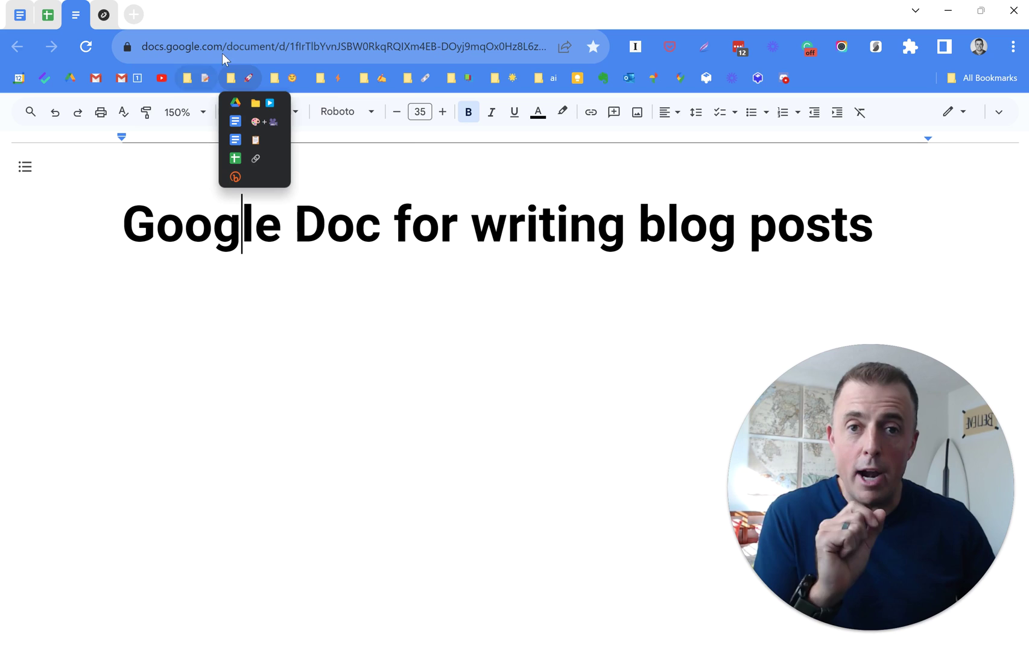
pyautogui.click(236, 5)
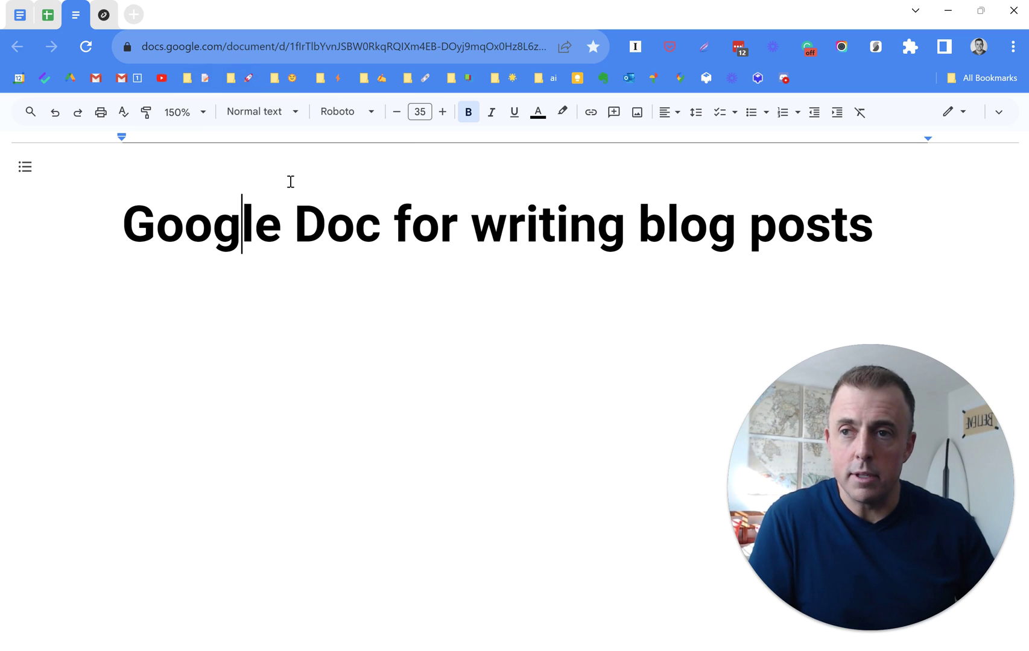
pyautogui.rightClick(196, 75)
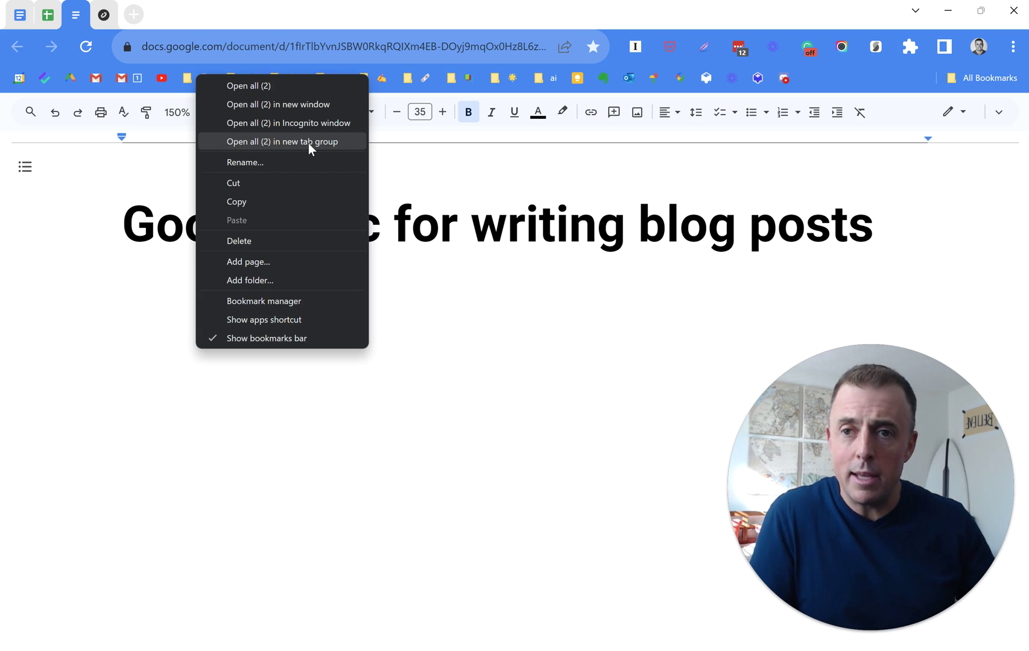
pyautogui.click(281, 85)
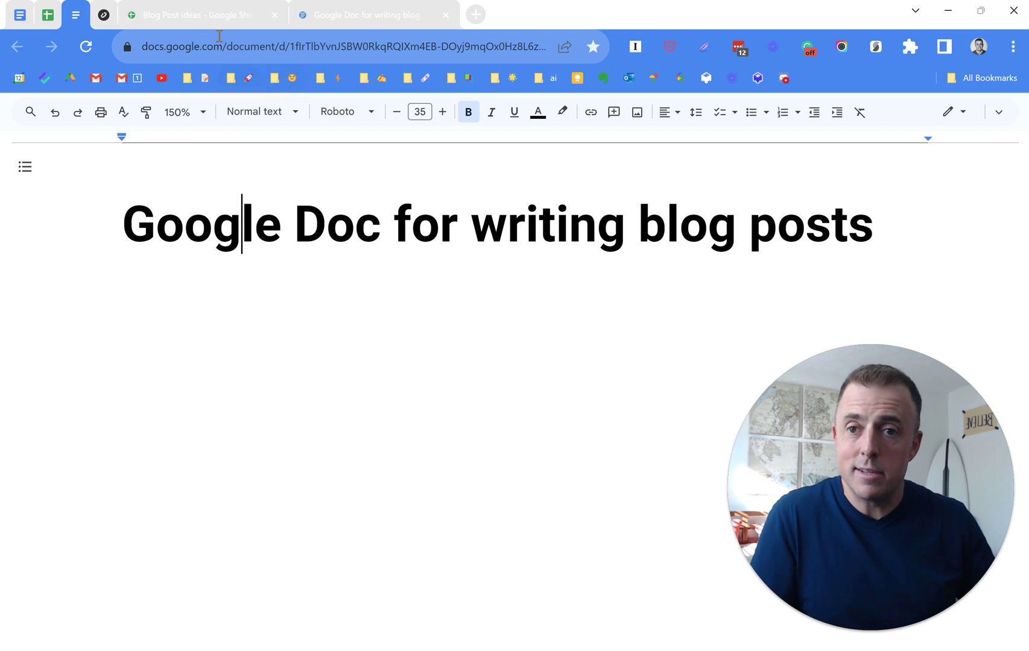
pyautogui.click(206, 18)
pyautogui.click(348, 19)
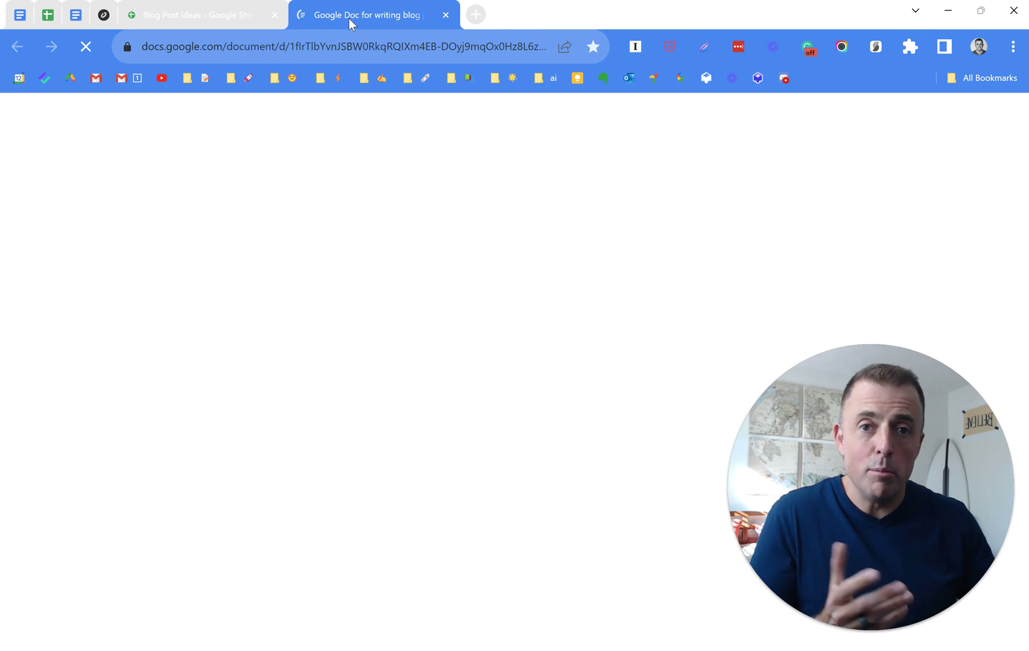
pyautogui.click(207, 17)
pyautogui.hotkey('ctrl', 'Tab')
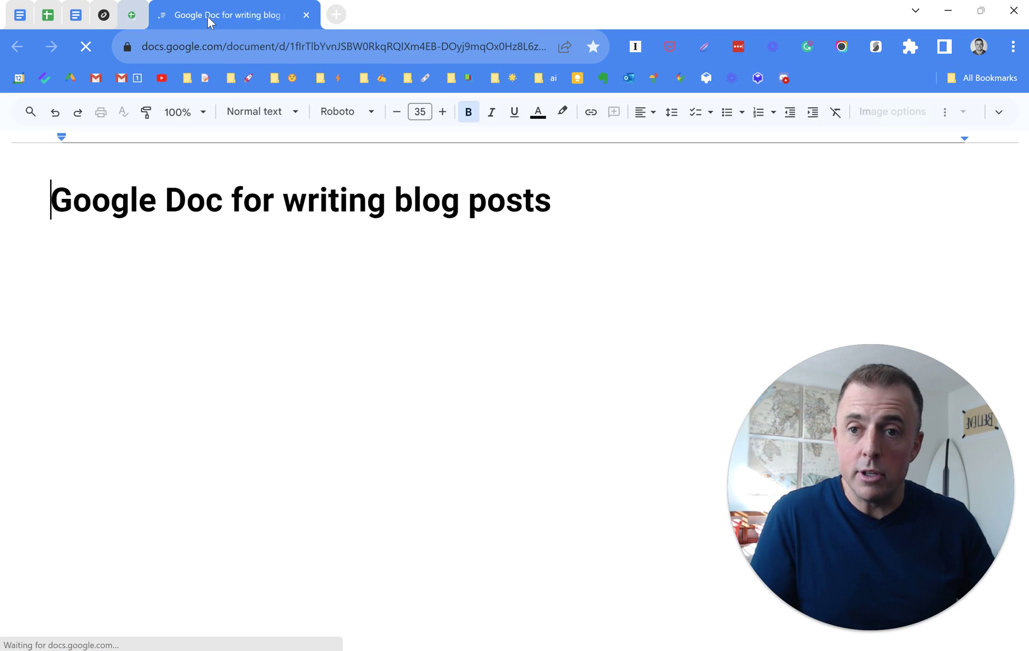
pyautogui.hotkey('ctrl', 'w')
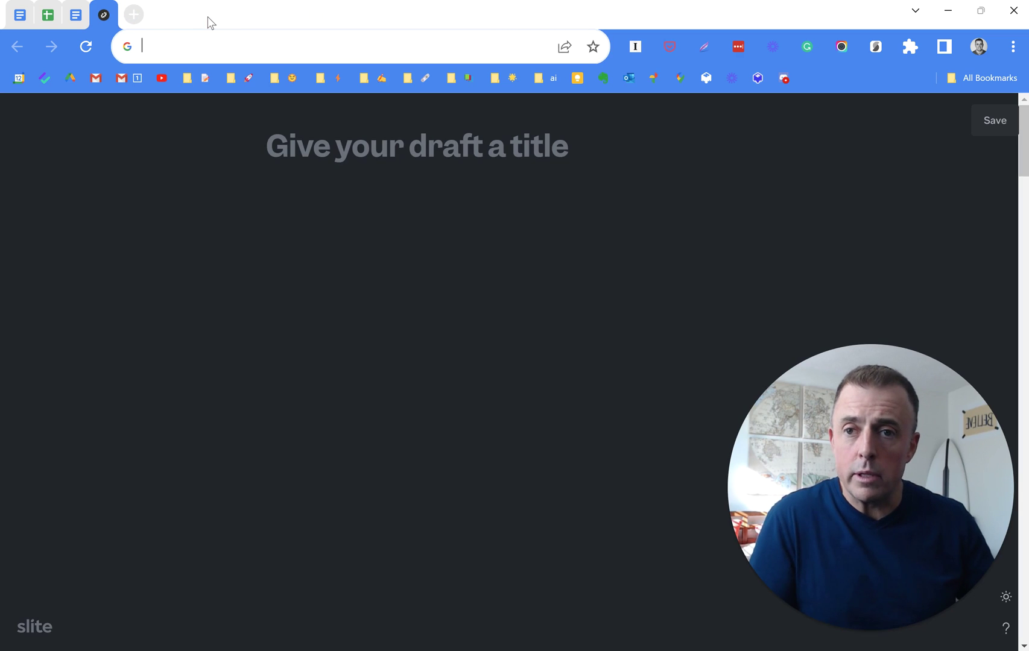
# - Middle-click the memo-emoji folder to reopen both blog pages as background tabs and view them
pyautogui.middleClick(195, 80)
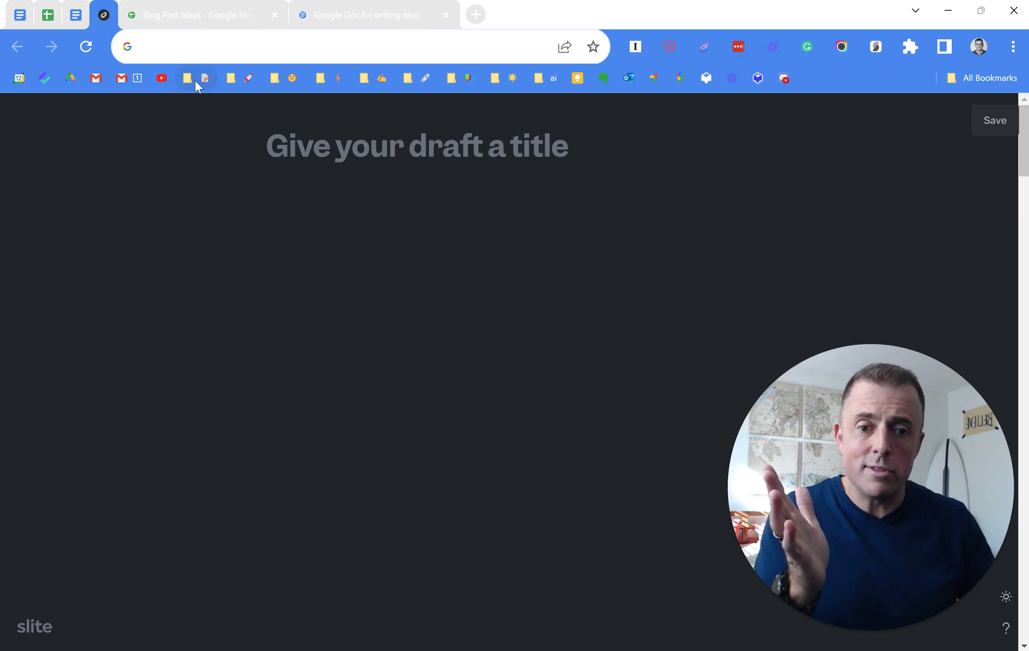
pyautogui.click(210, 21)
pyautogui.click(343, 14)
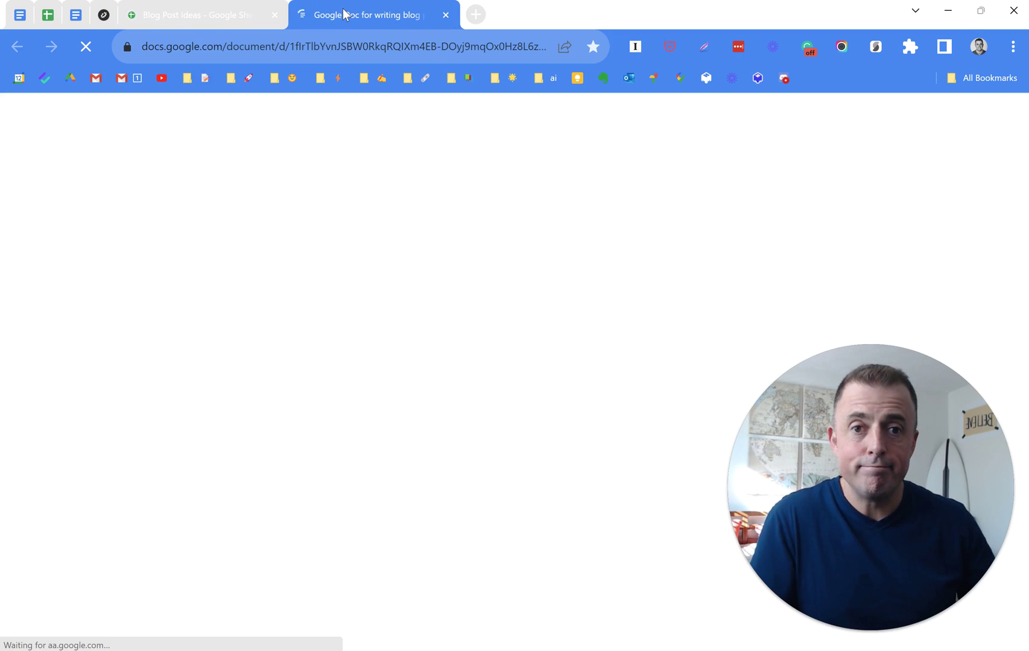
# - Return to the blog Google Doc and deselect the 'Saves space' bullet under 'Why would you use it?'
pyautogui.click(20, 15)
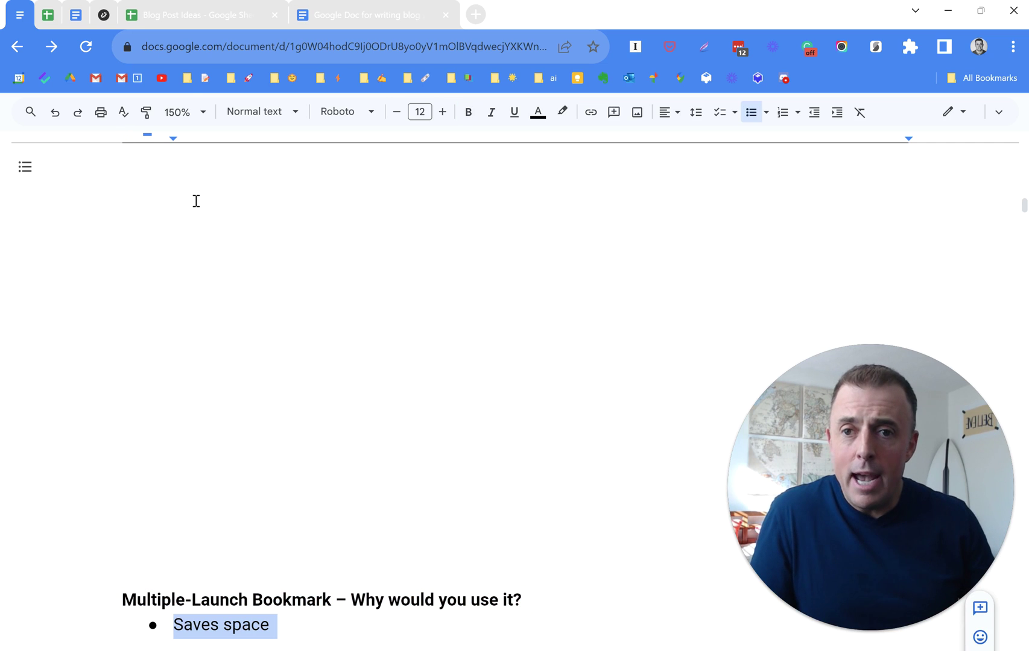
pyautogui.moveTo(233, 84)
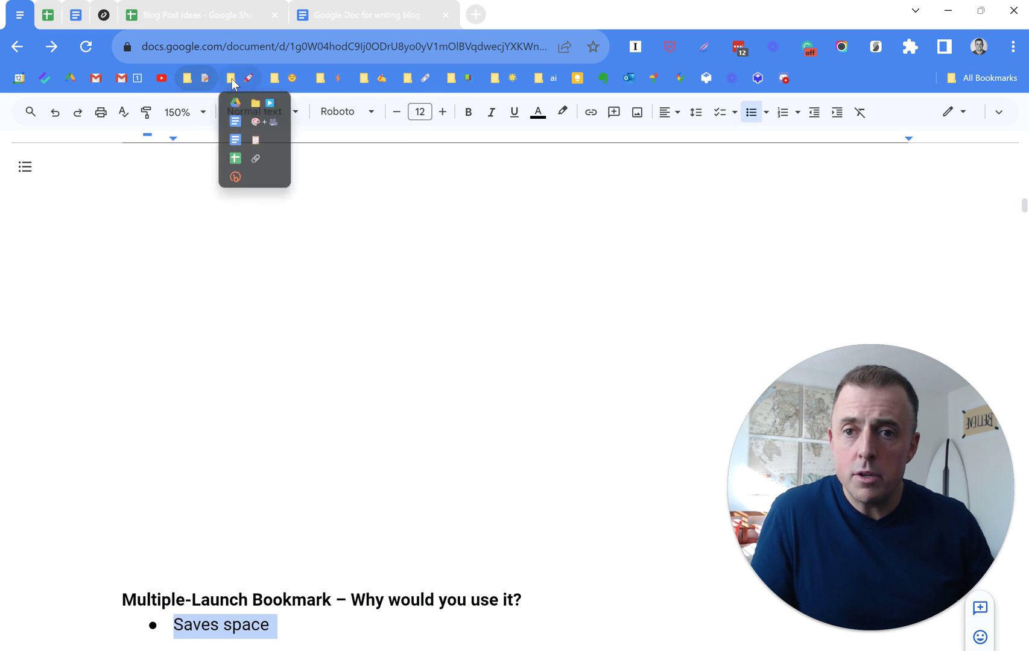
pyautogui.moveTo(341, 81)
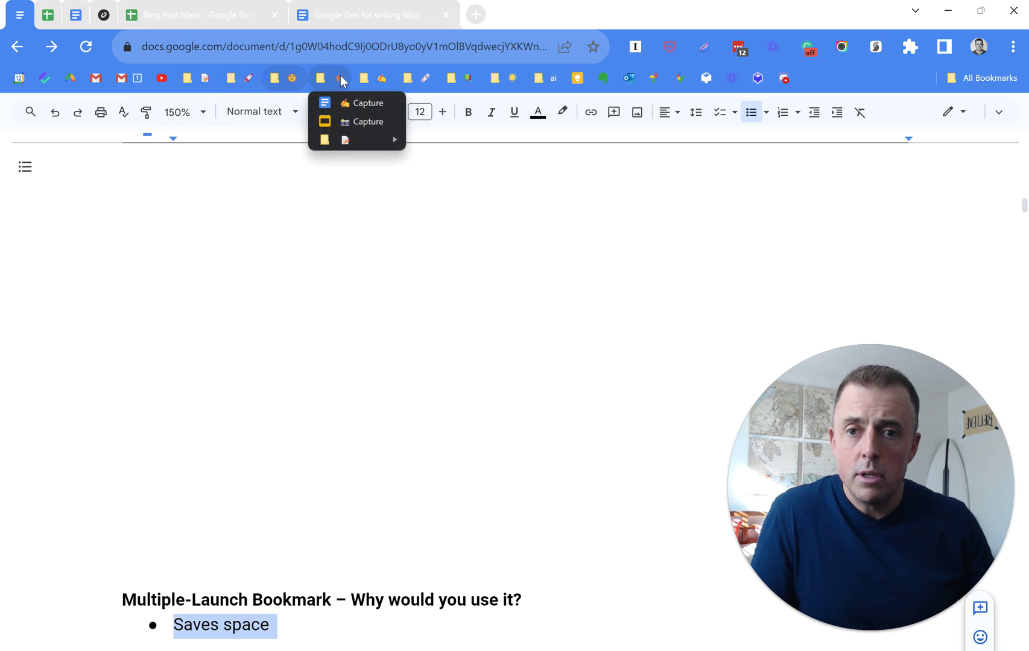
pyautogui.moveTo(544, 80)
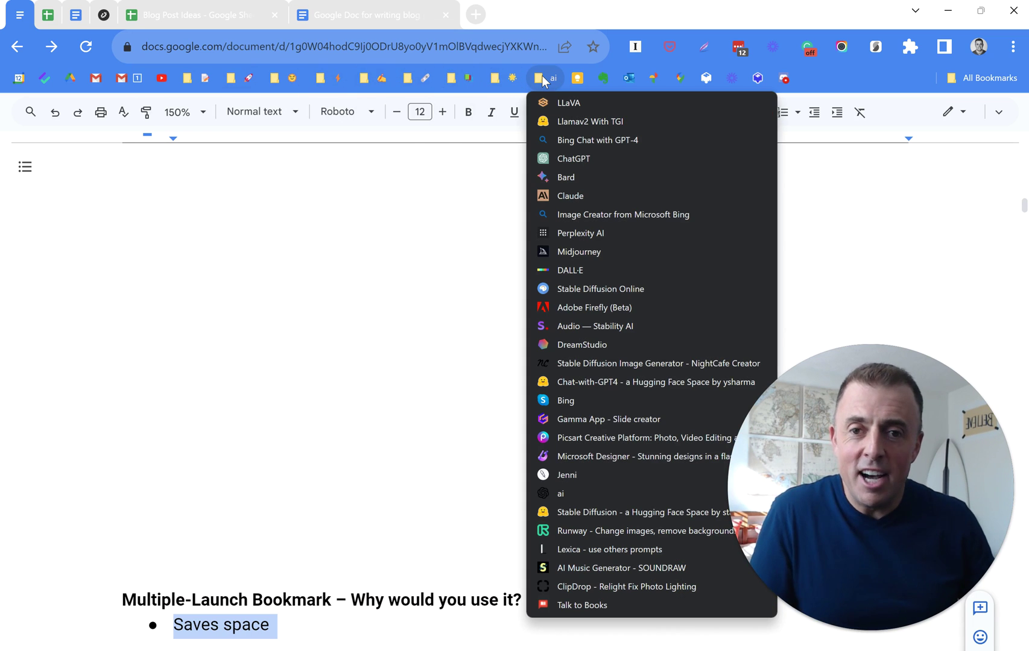
pyautogui.click(841, 84)
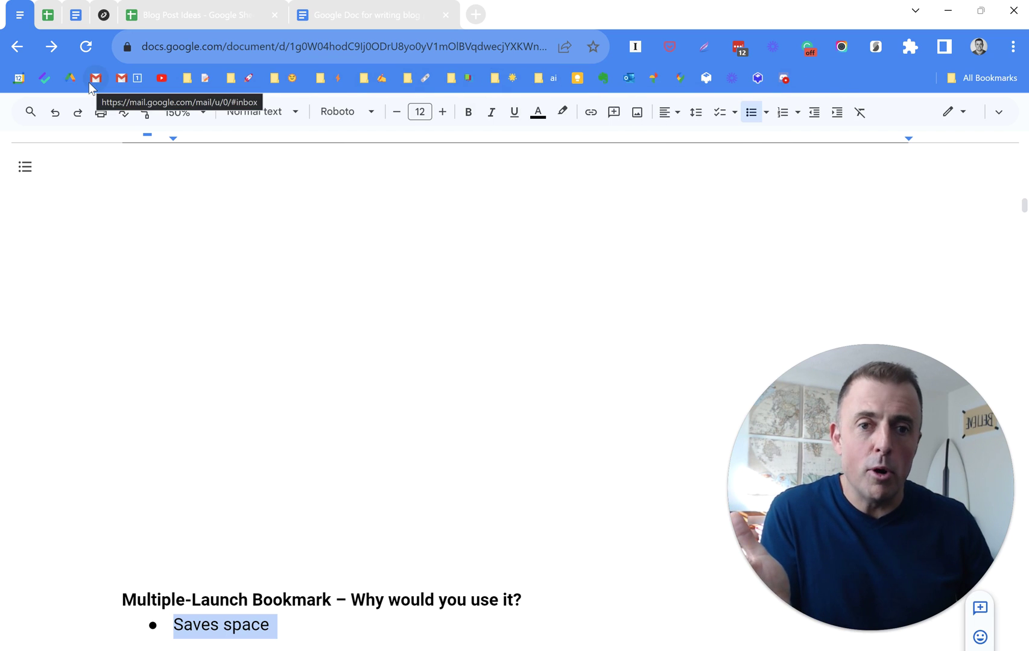
pyautogui.click(301, 294)
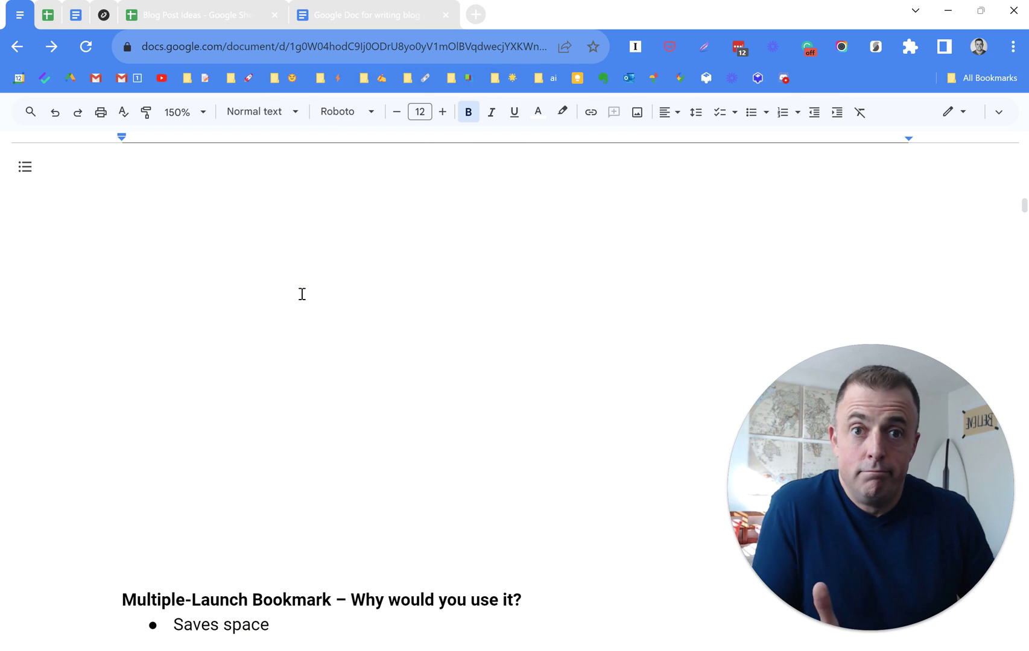
# - Restore the task-grouping bullet, its Digital toolbox and Mise en place lines, and the tools and ingredients images
pyautogui.hotkey('ctrl', 'z')
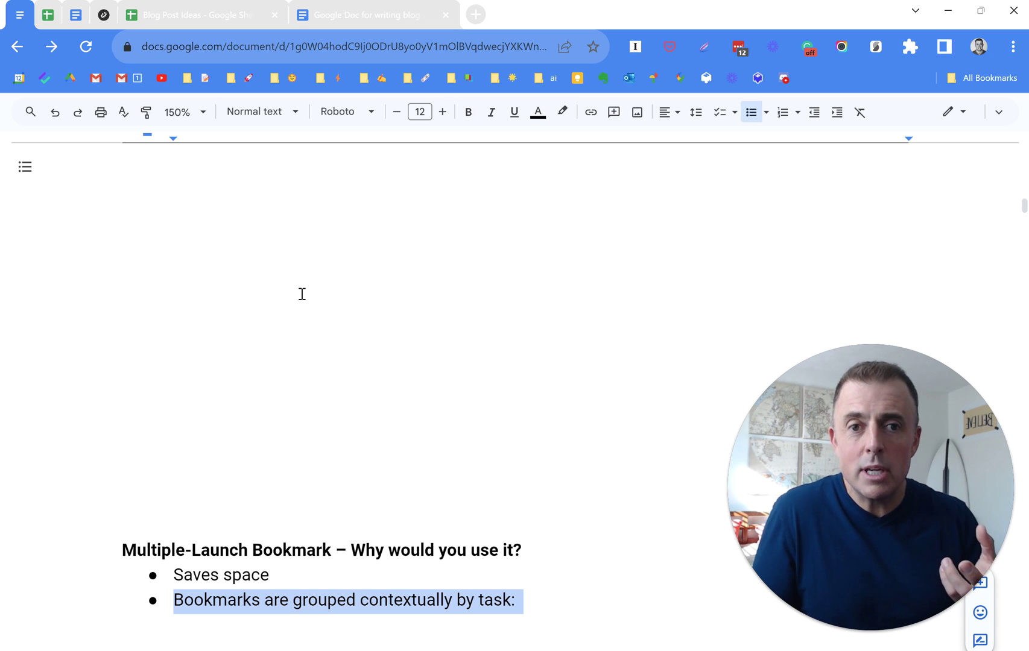
pyautogui.hotkey('ctrl', 'z')
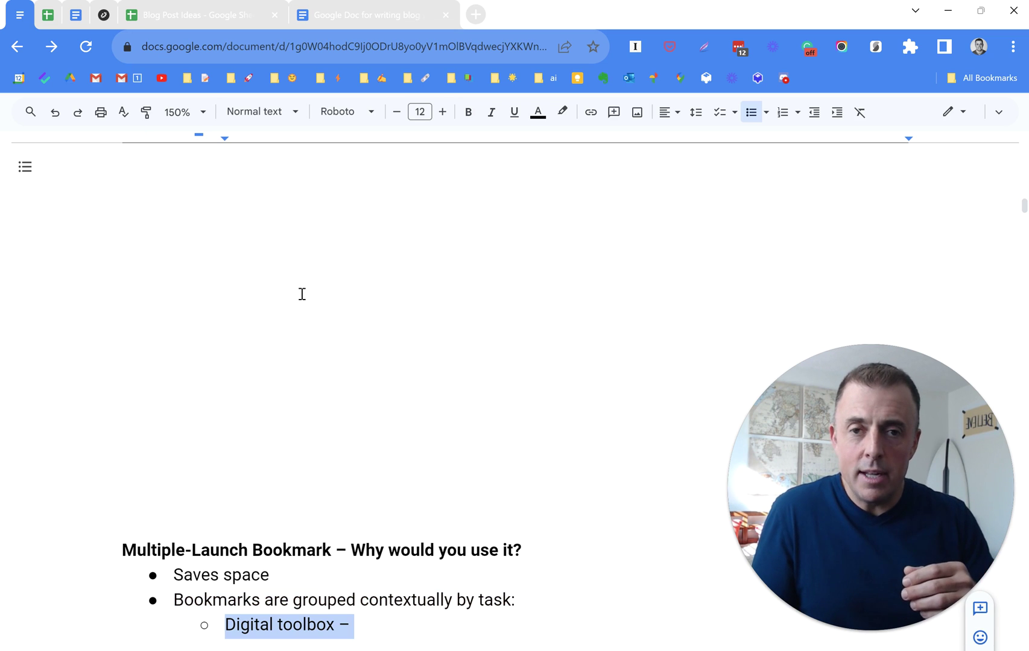
pyautogui.hotkey('ctrl', 'z')
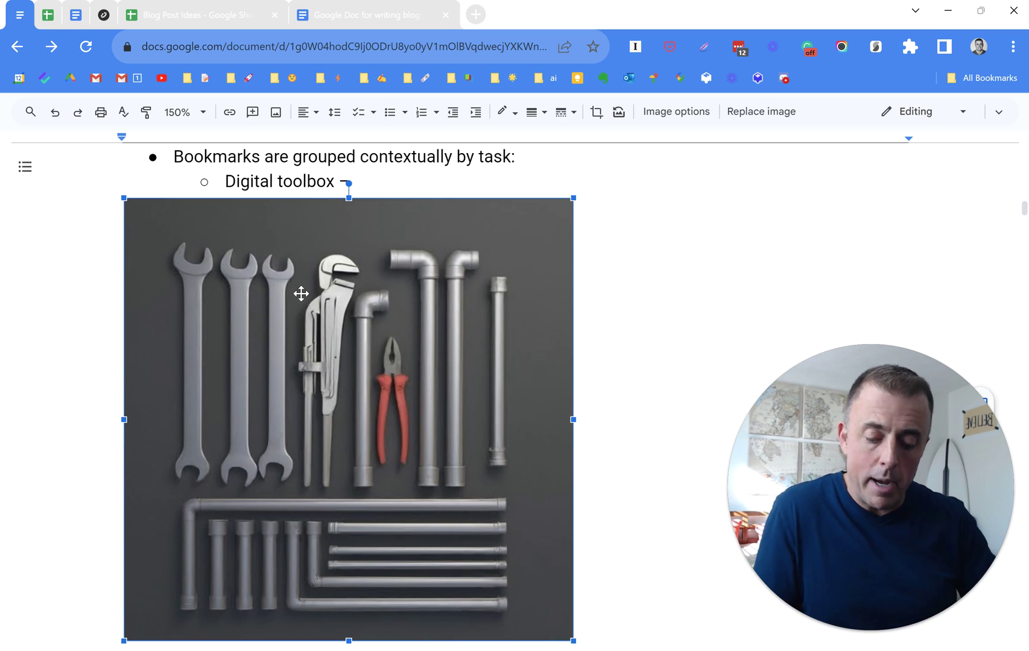
pyautogui.hotkey('ctrl', 'y')
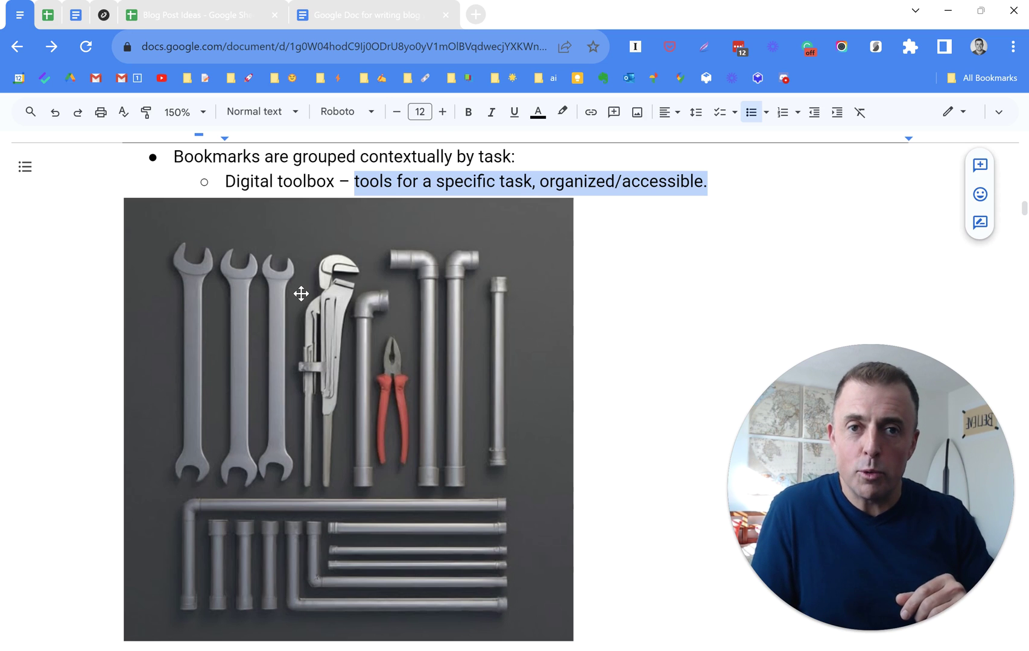
pyautogui.hotkey('ctrl', 'y')
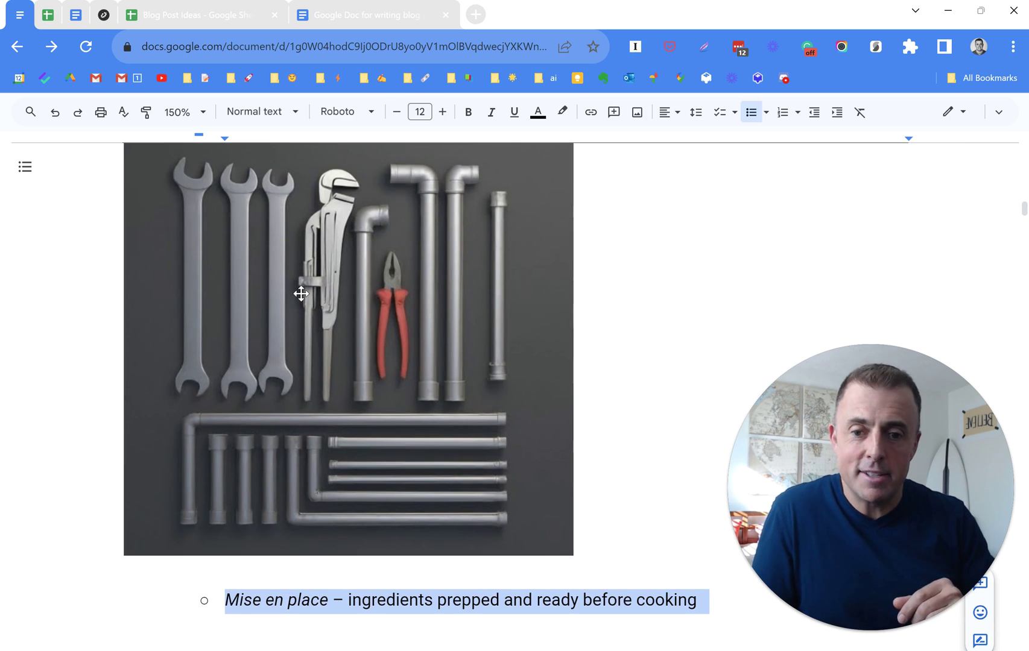
pyautogui.hotkey('ctrl', 'y')
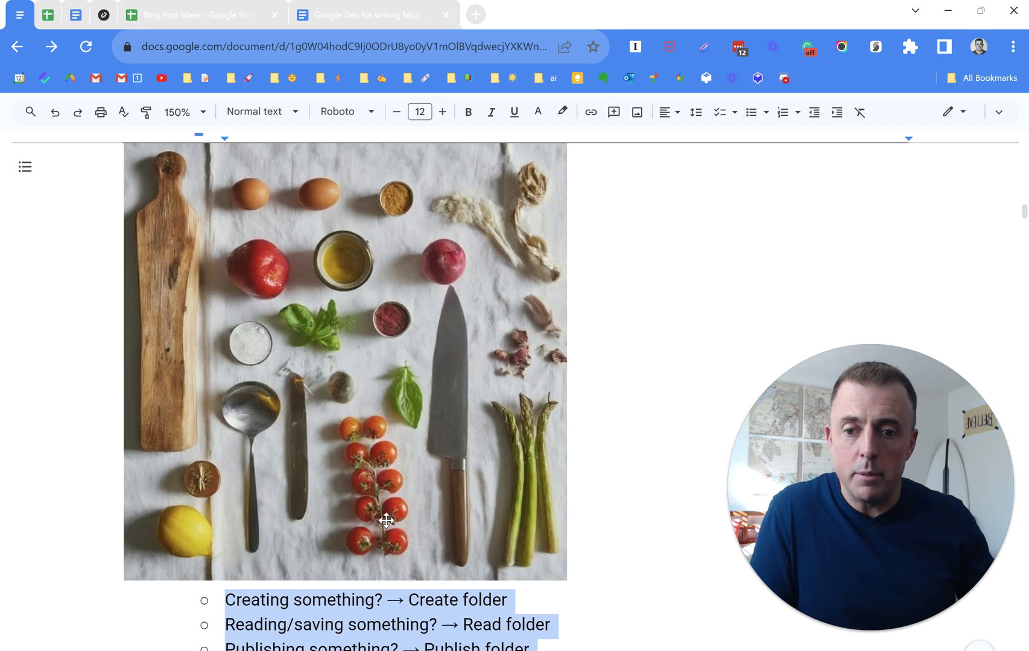
pyautogui.scroll(-1, 429, 522)
pyautogui.click(527, 535)
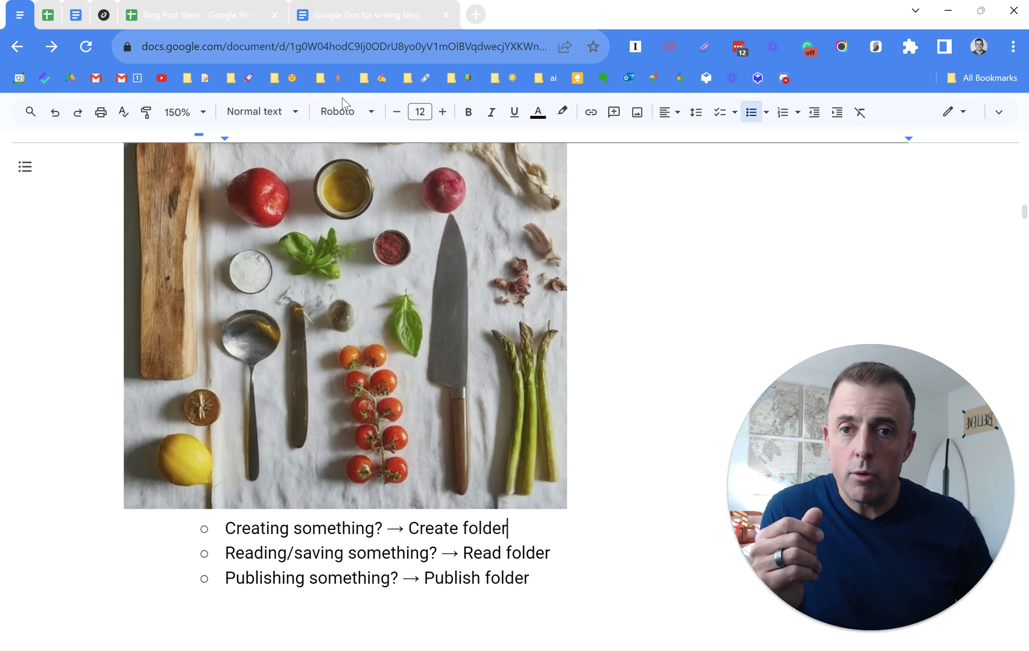
pyautogui.click(384, 77)
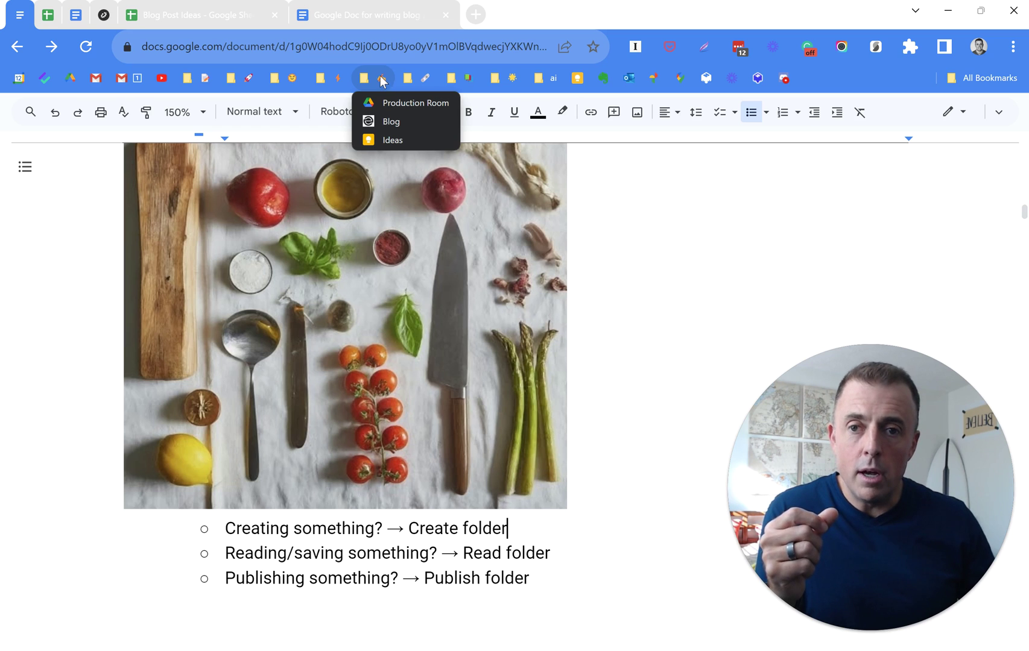
pyautogui.moveTo(242, 77)
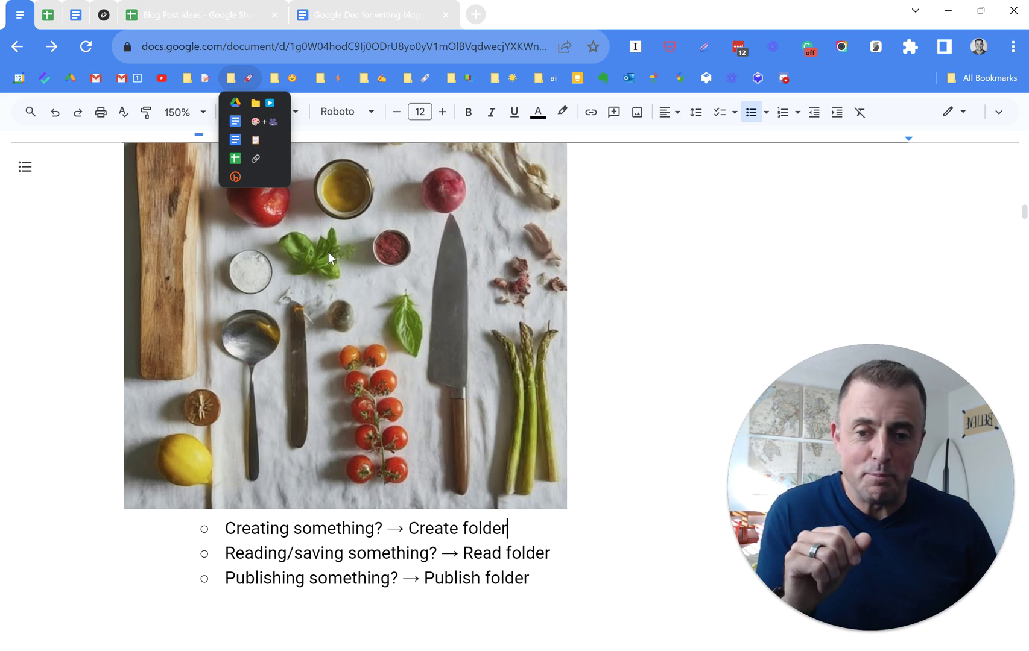
pyautogui.click(462, 553)
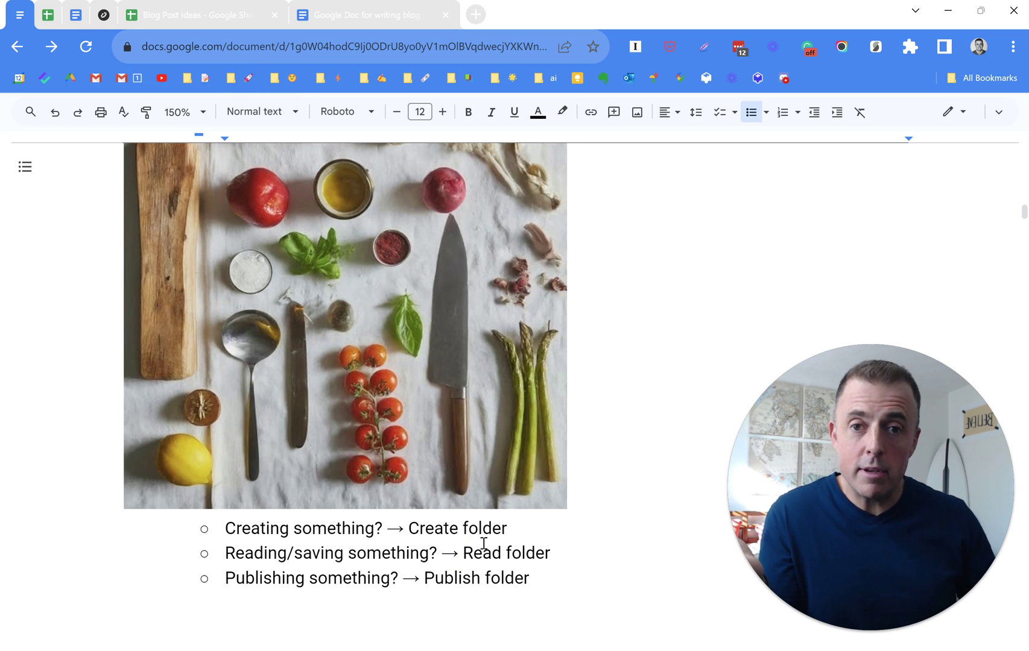
pyautogui.click(466, 81)
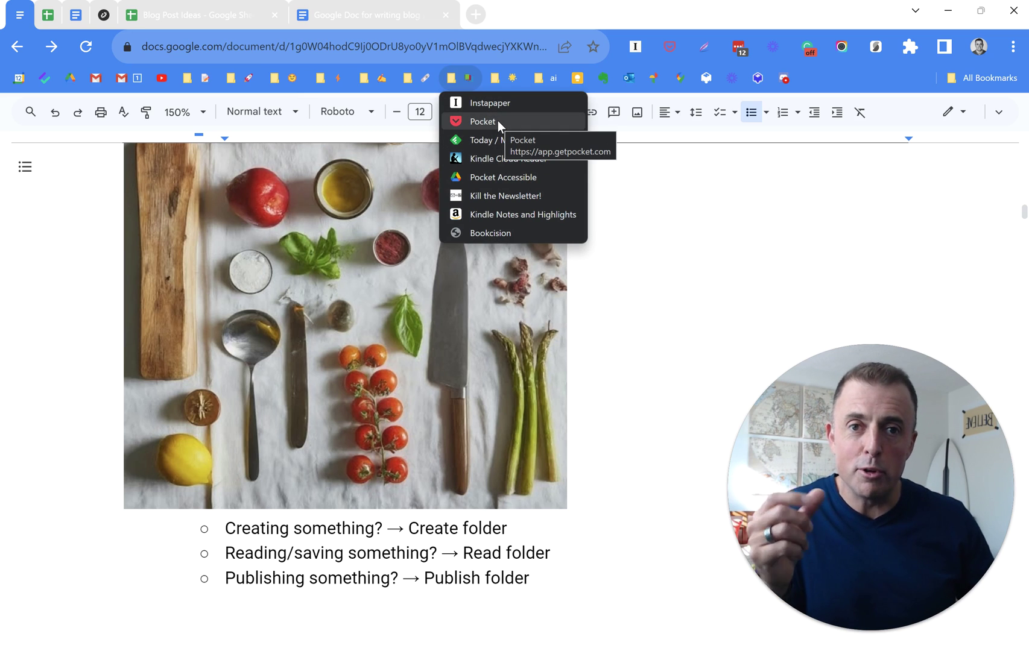
pyautogui.click(462, 578)
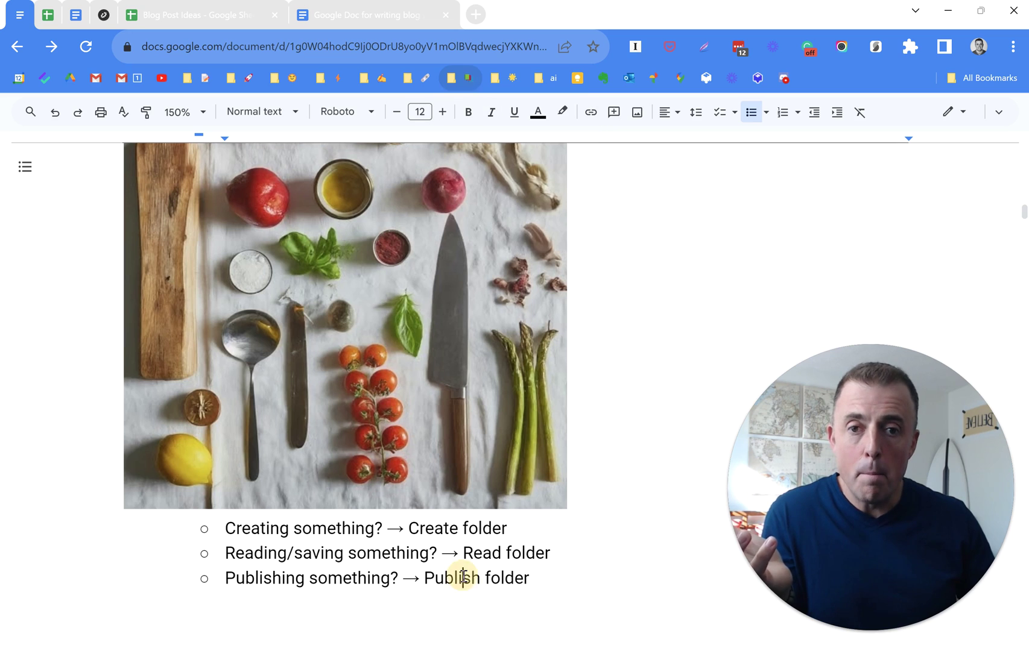
pyautogui.click(425, 79)
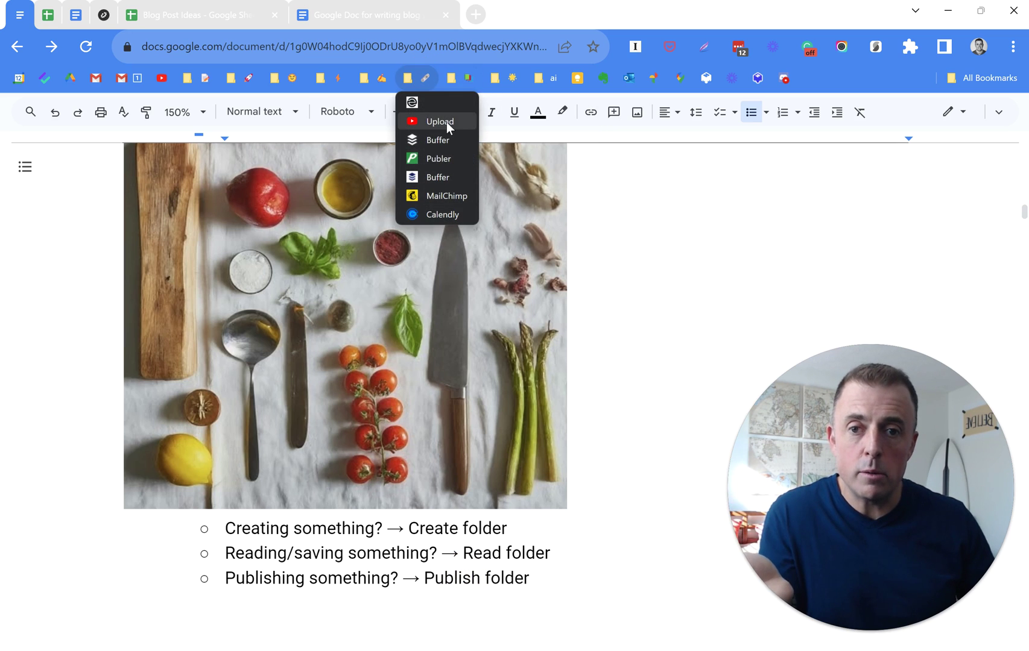
pyautogui.click(532, 580)
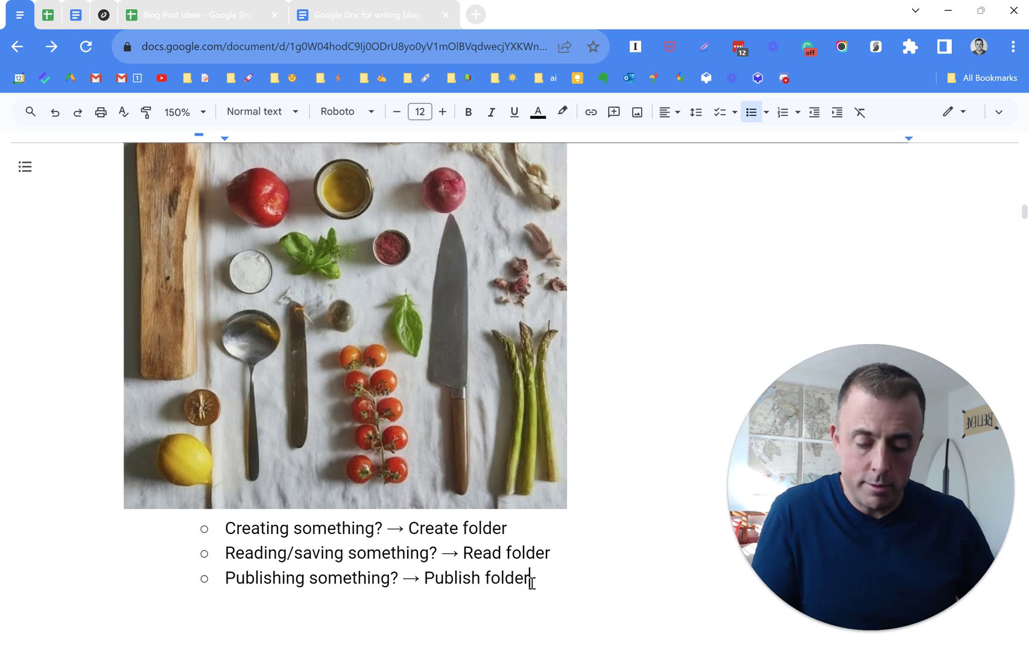
pyautogui.click(545, 599)
# - Restore the 'Quick launch function!' bullet, 'Thanks for watching!' line, 'Don't forget' heading and 'Linked goodness below'
pyautogui.hotkey('ctrl', 'z')
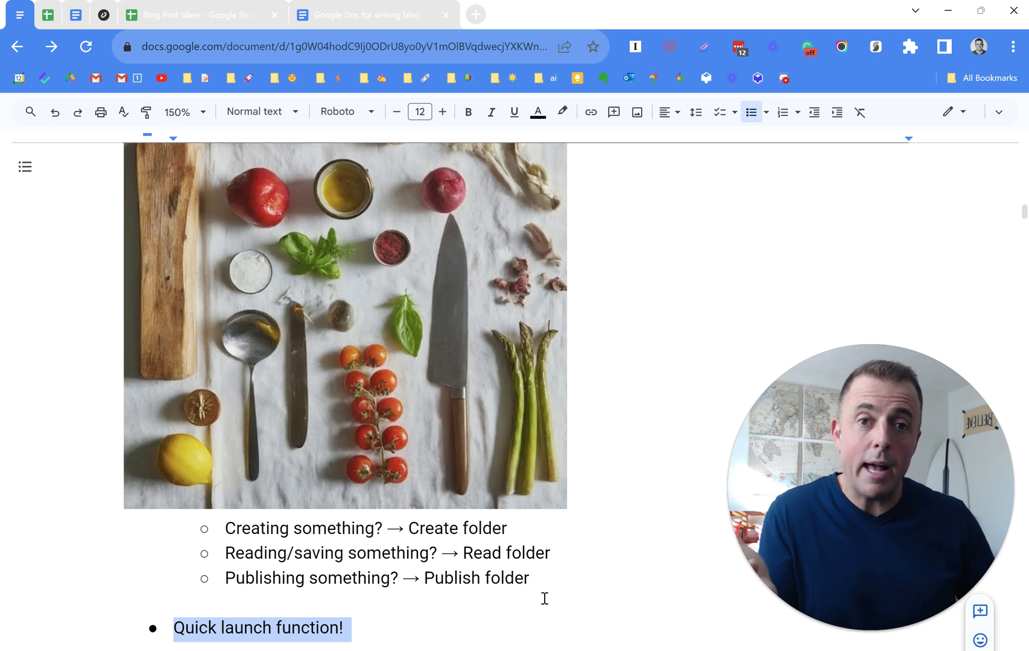
pyautogui.hotkey('ctrl', 'z')
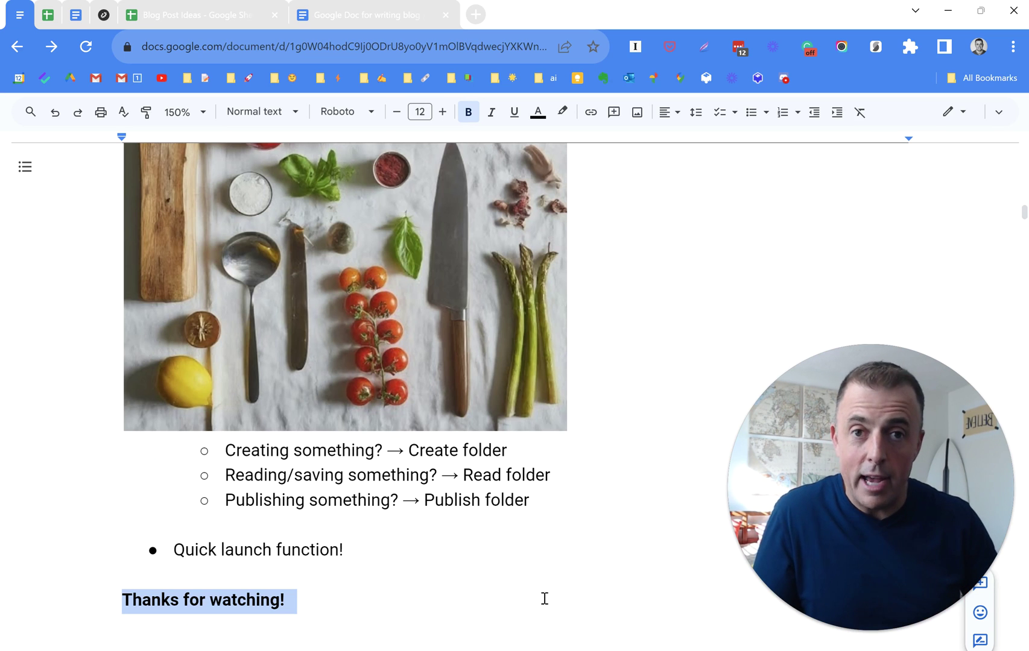
pyautogui.press('Down')
pyautogui.press('Down')
pyautogui.hotkey('shift', 'End')
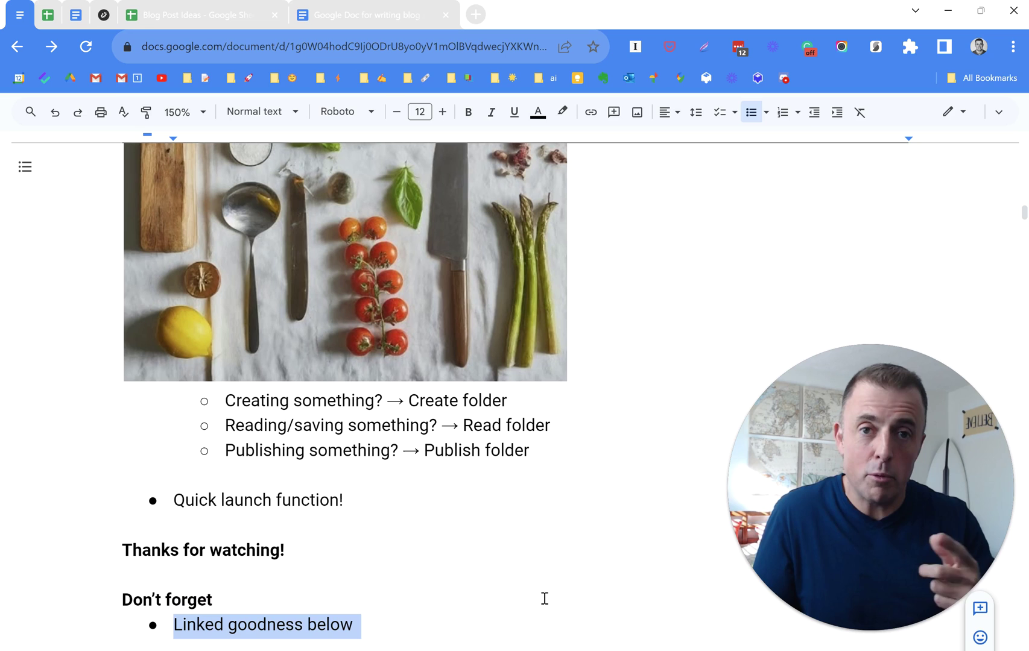
# - Restore the remaining 'Like/subscribe/share' and 'Leave questions' reminder bullets
pyautogui.scroll(-1, 544, 599)
pyautogui.tripleClick(544, 599)
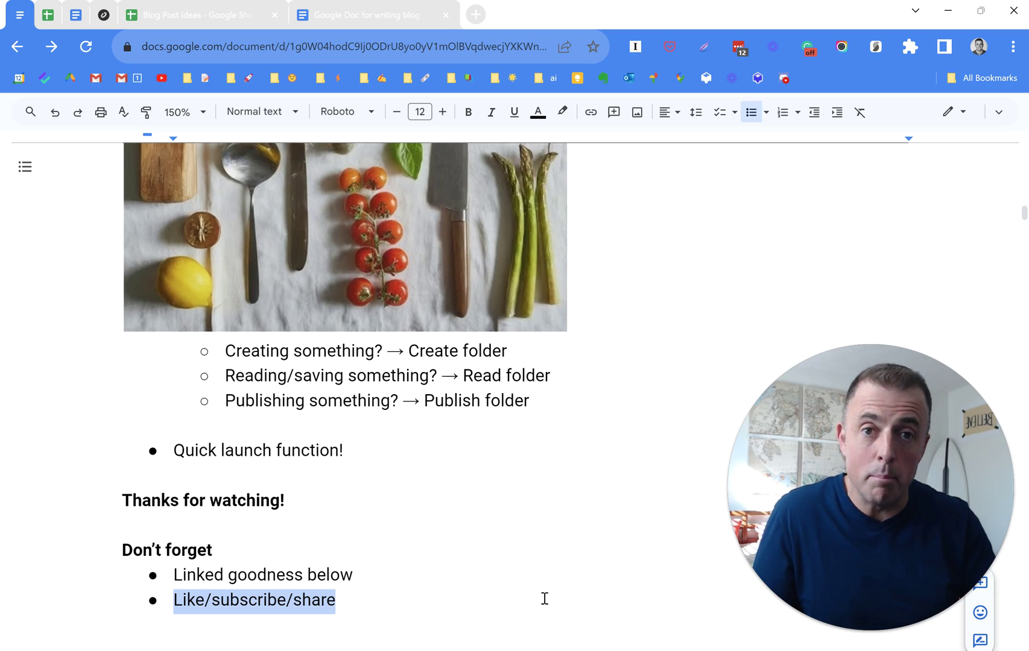
pyautogui.press('Down')
pyautogui.hotkey('shift', 'Down')
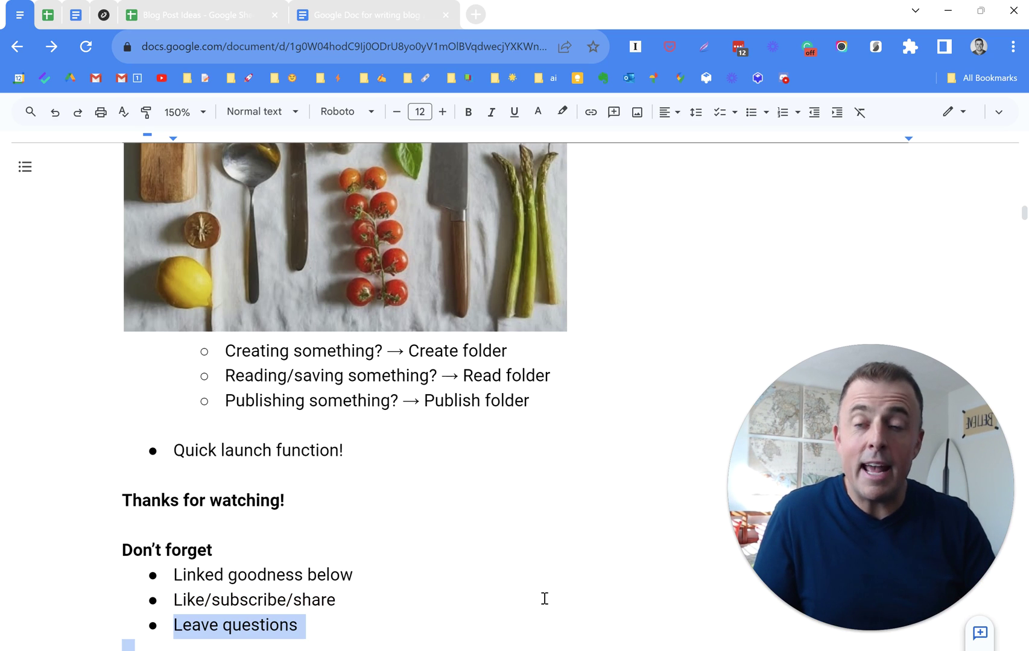